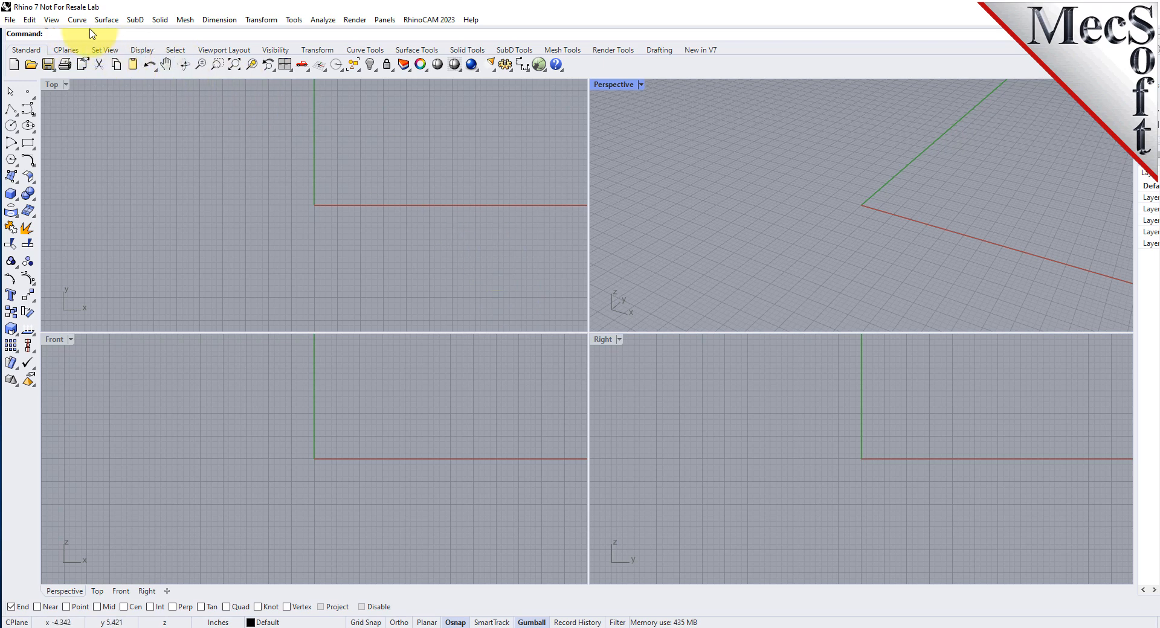
Step: Load the RhinoCAM MESH module and enlarge the data tree area of its browser
{"action": "left_click", "coordinate": [454, 23]}
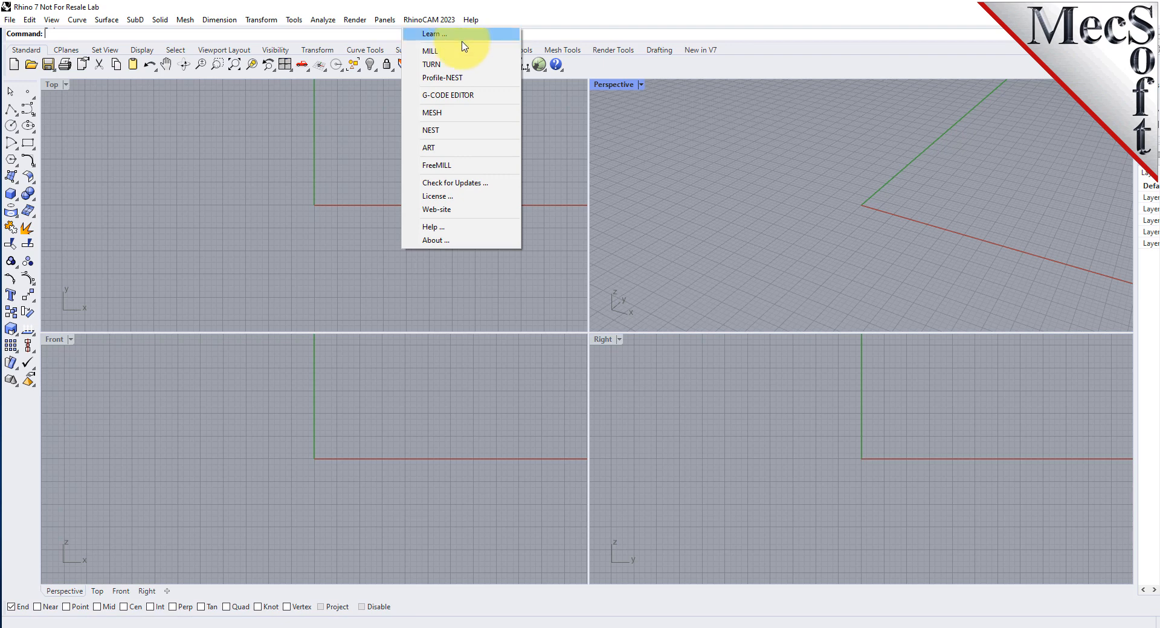
{"action": "left_click", "coordinate": [456, 113]}
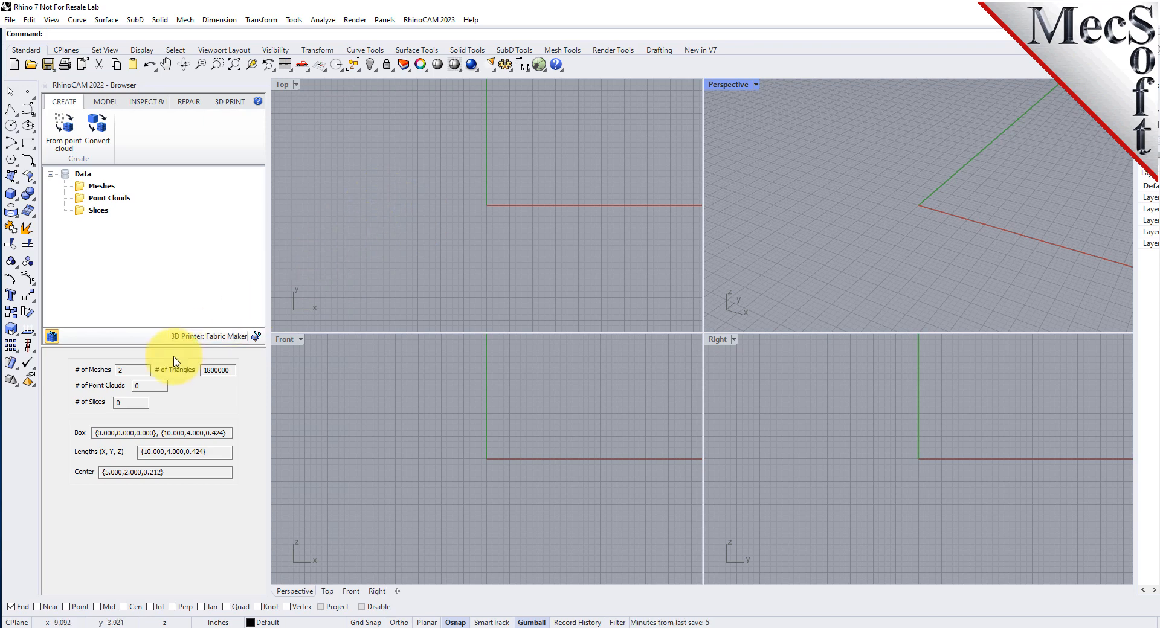
{"action": "left_click_drag", "start_coordinate": [158, 342], "coordinate": [150, 376]}
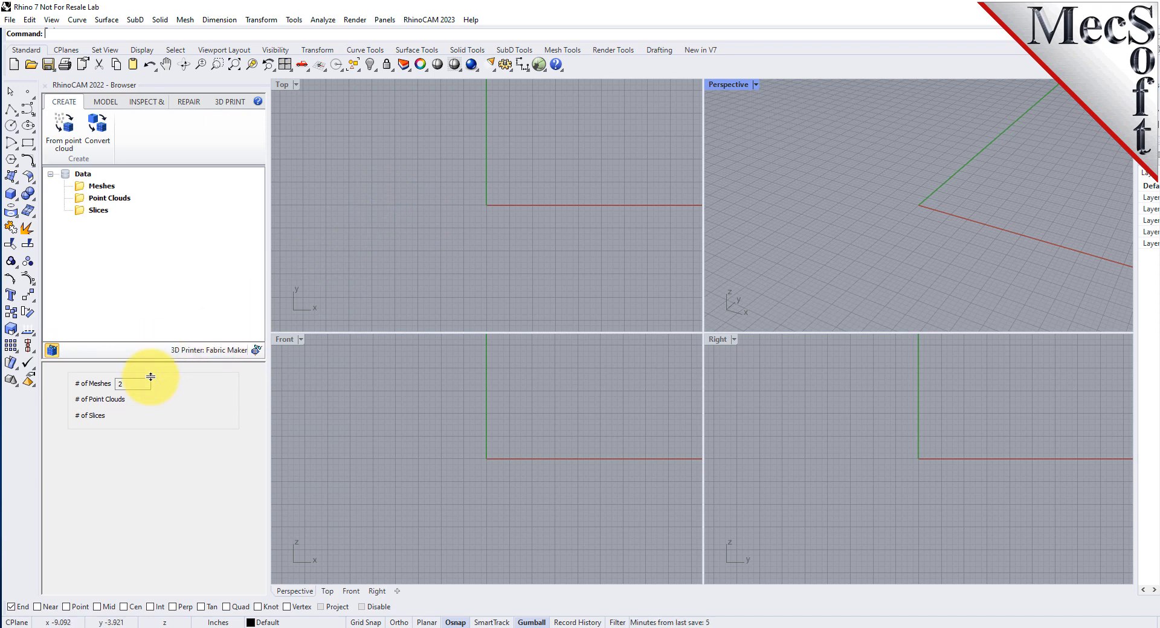
{"action": "left_click", "coordinate": [85, 102]}
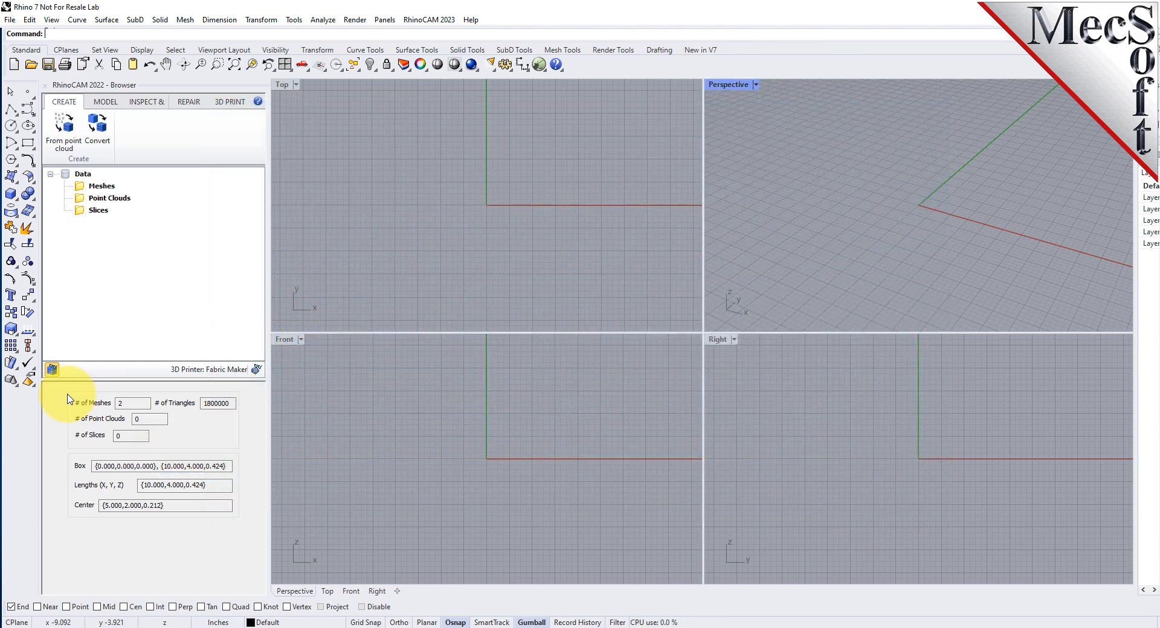
Step: Open RubberDuck.csv from the RhinoCAM QuickStart folder as a comma-delimited points file, creating a point cloud
{"action": "left_click", "coordinate": [33, 70]}
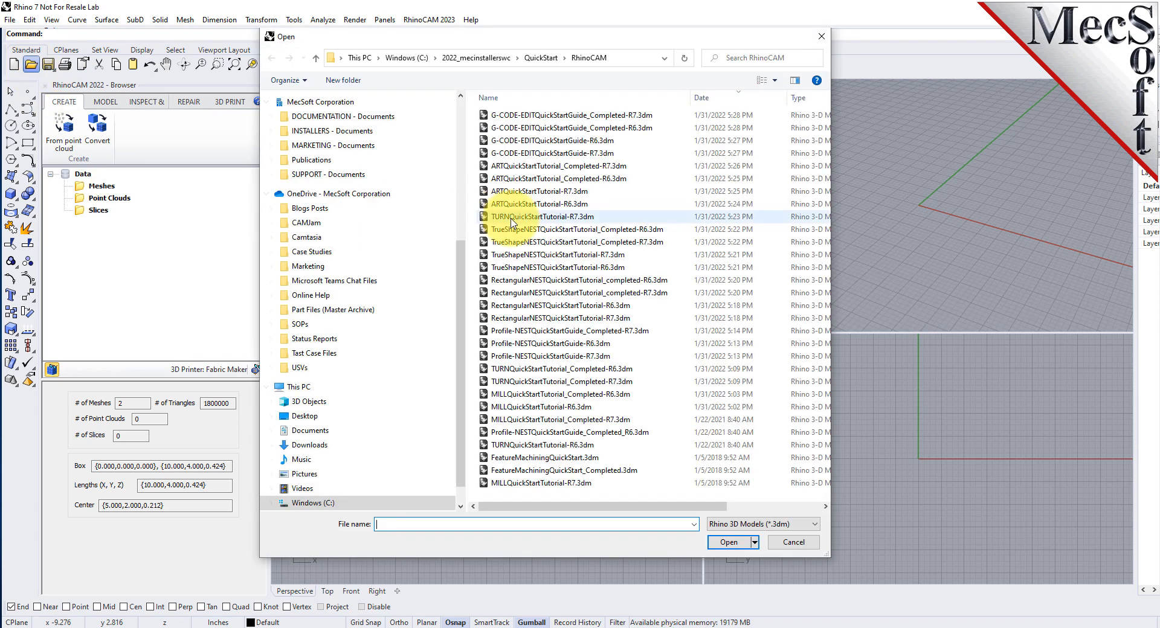
{"action": "left_click", "coordinate": [628, 60]}
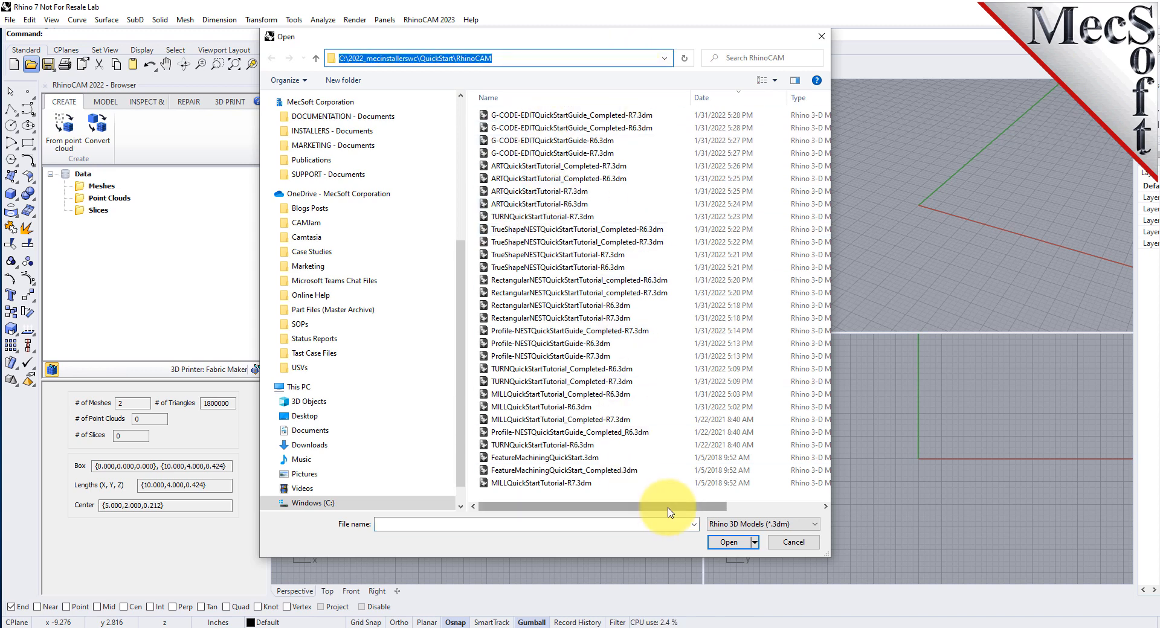
{"action": "left_click", "coordinate": [738, 524]}
{"action": "scroll", "coordinate": [738, 507], "scroll_direction": "down", "scroll_amount": 3}
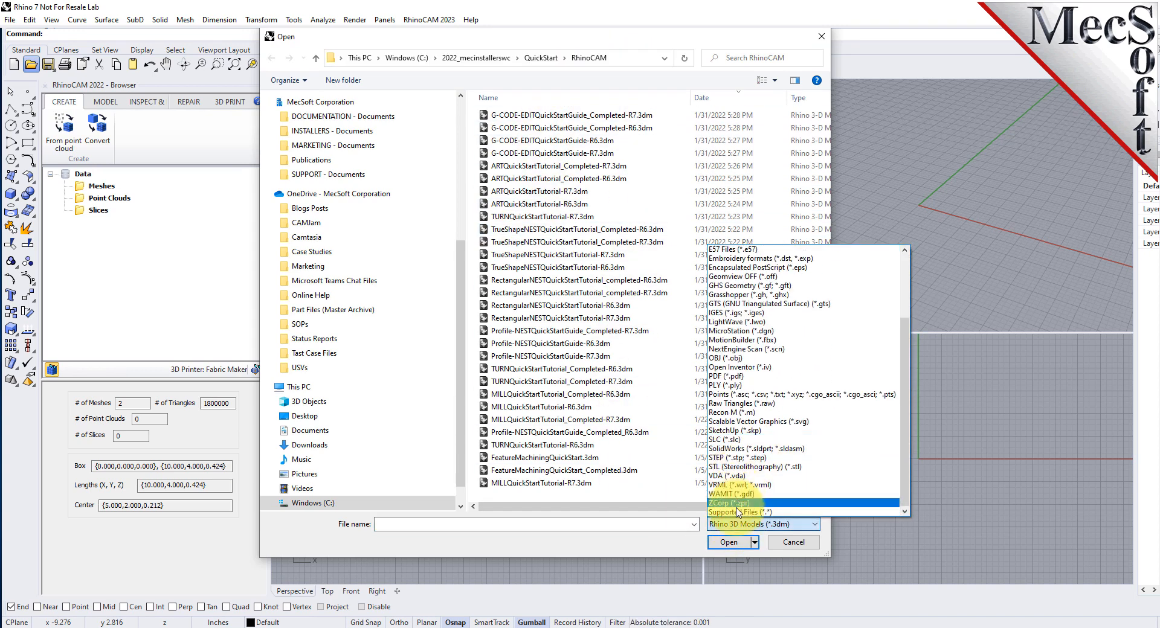
{"action": "left_click", "coordinate": [738, 510]}
{"action": "scroll", "coordinate": [649, 432], "scroll_direction": "down", "scroll_amount": 8}
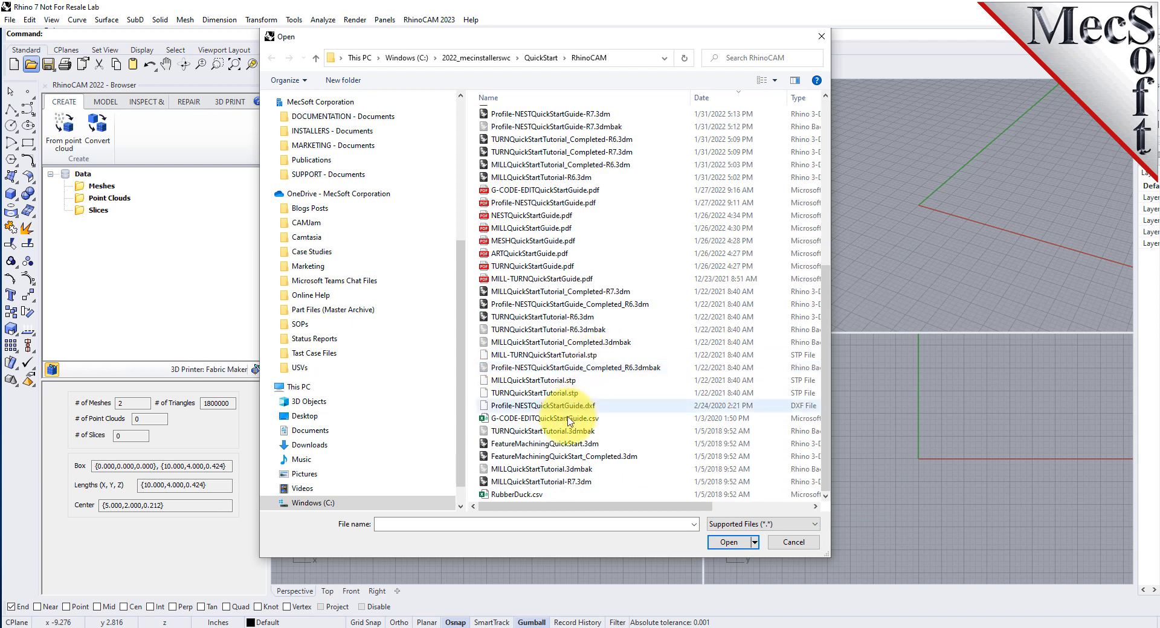
{"action": "double_click", "coordinate": [514, 495]}
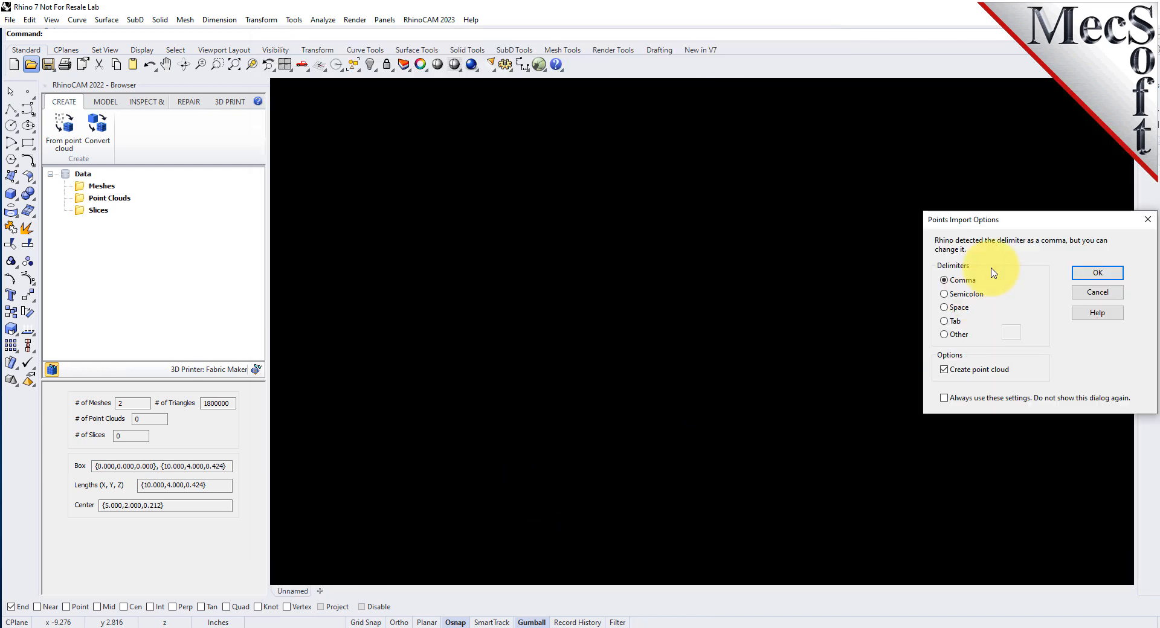
{"action": "left_click_drag", "start_coordinate": [1022, 218], "coordinate": [654, 219]}
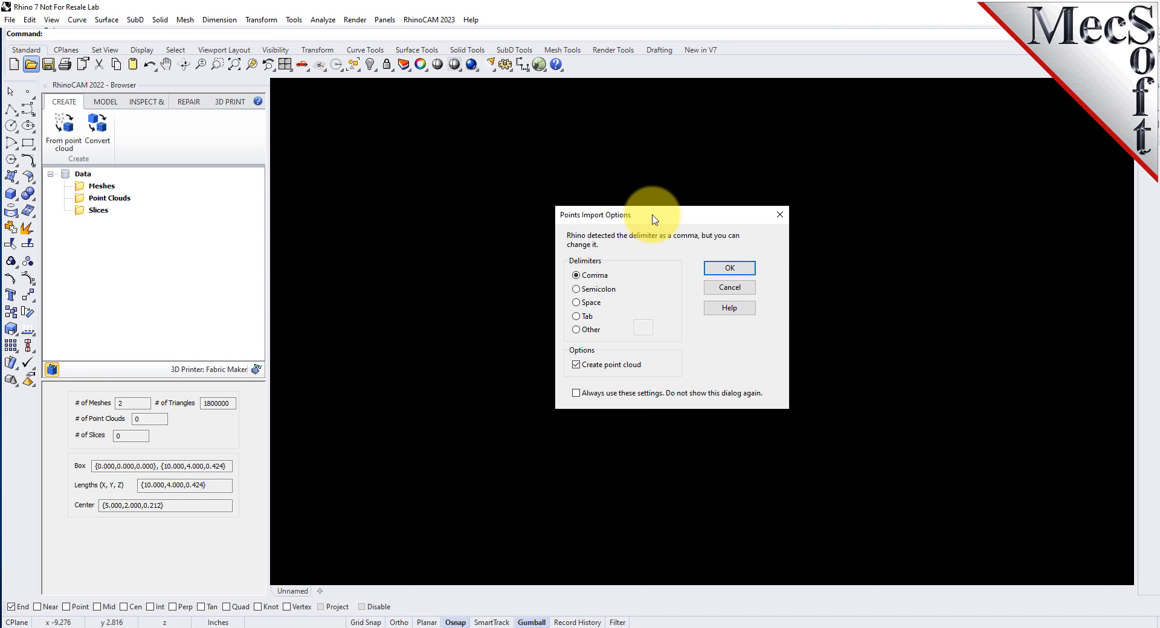
{"action": "left_click", "coordinate": [728, 268]}
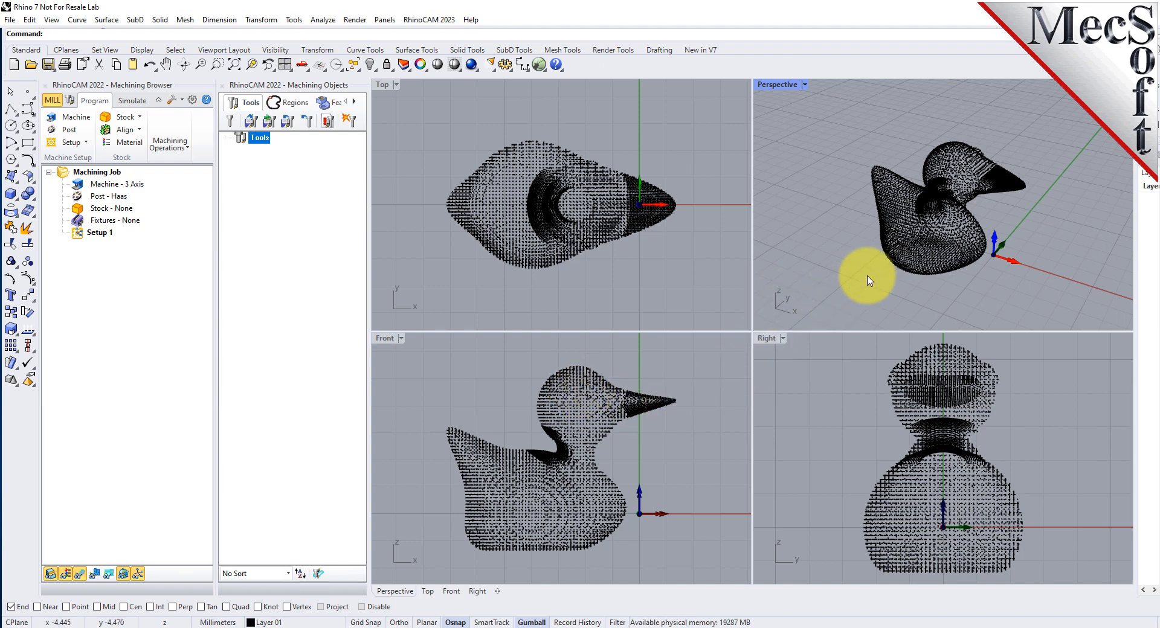
Step: Load the MESH module again and create a mesh from Point Cloud 0 with the default mesh creation options
{"action": "left_click", "coordinate": [429, 20]}
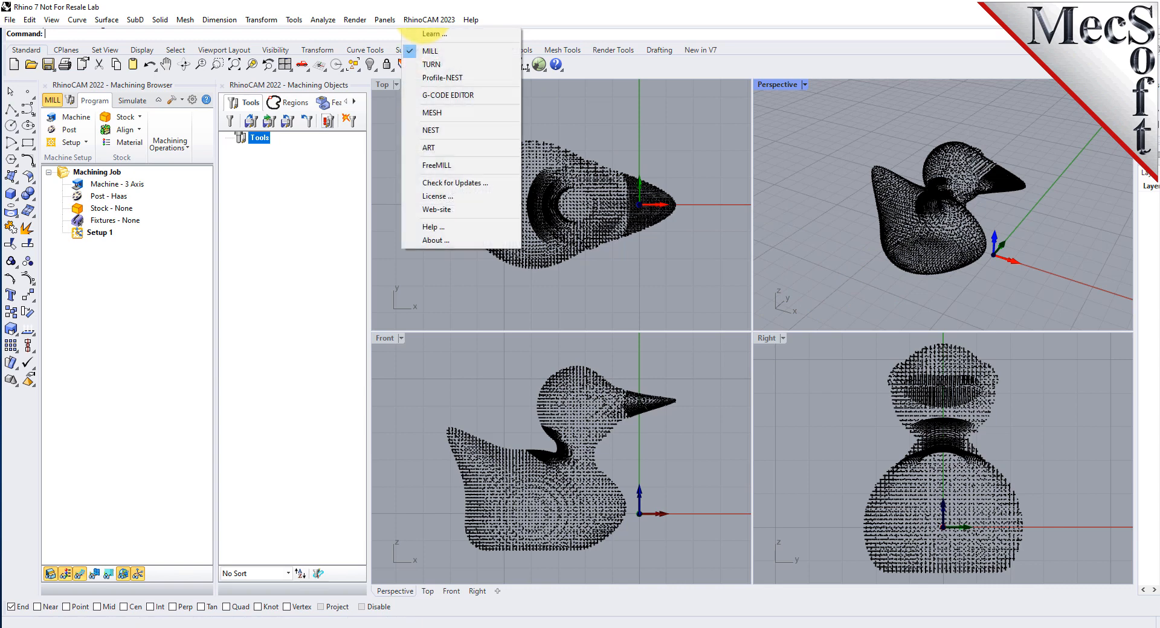
{"action": "left_click", "coordinate": [432, 113]}
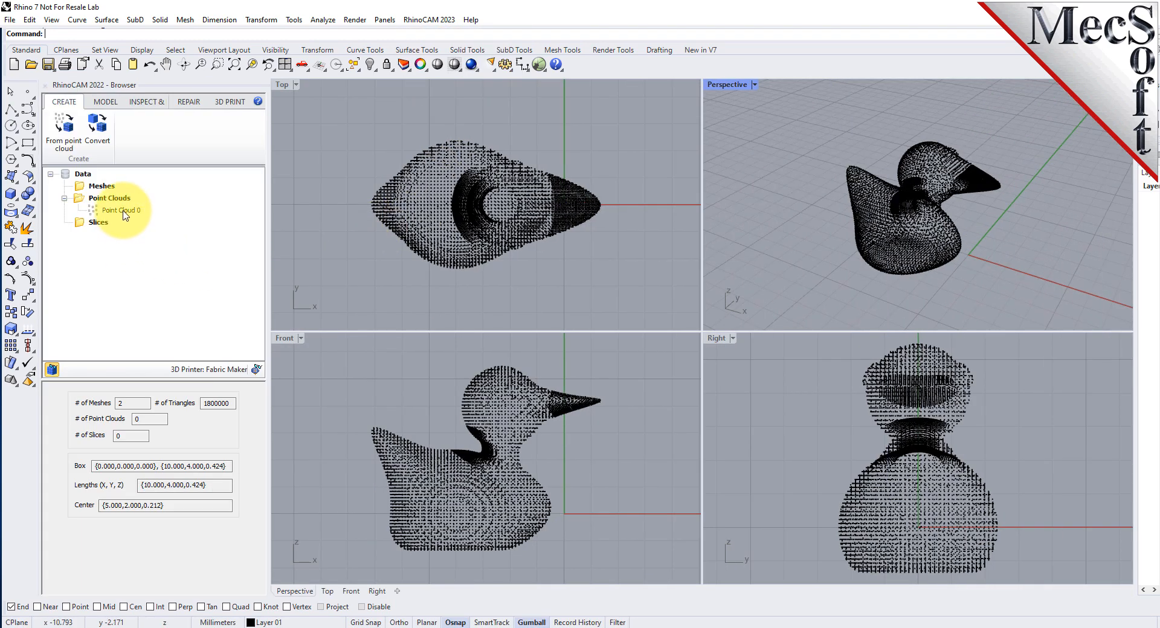
{"action": "left_click", "coordinate": [121, 210]}
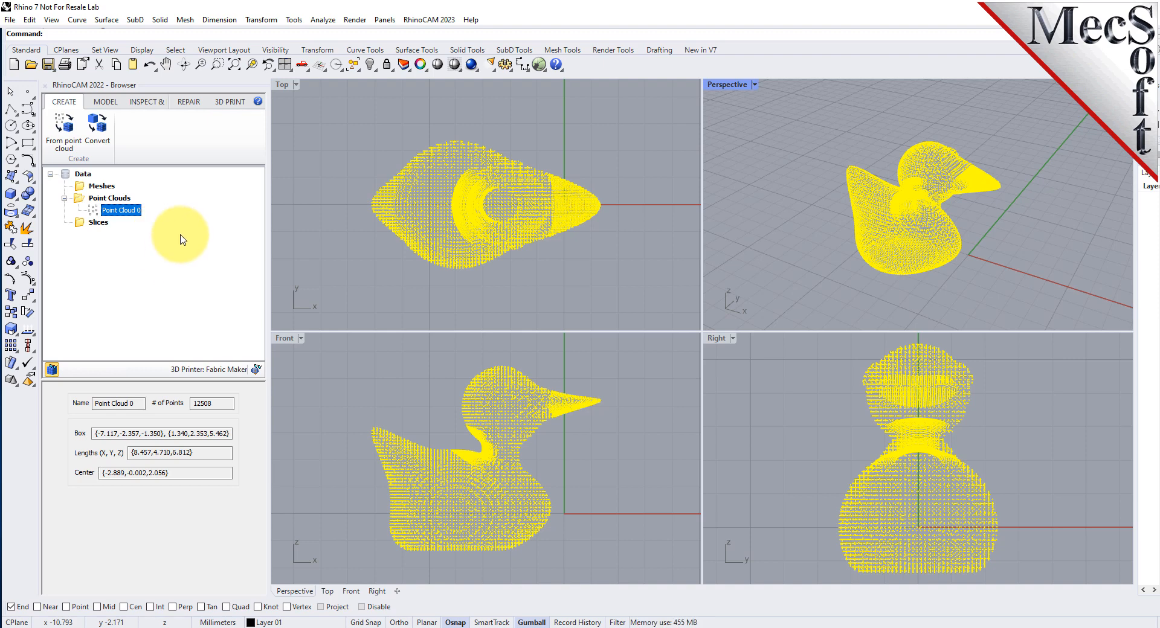
{"action": "left_click", "coordinate": [68, 131]}
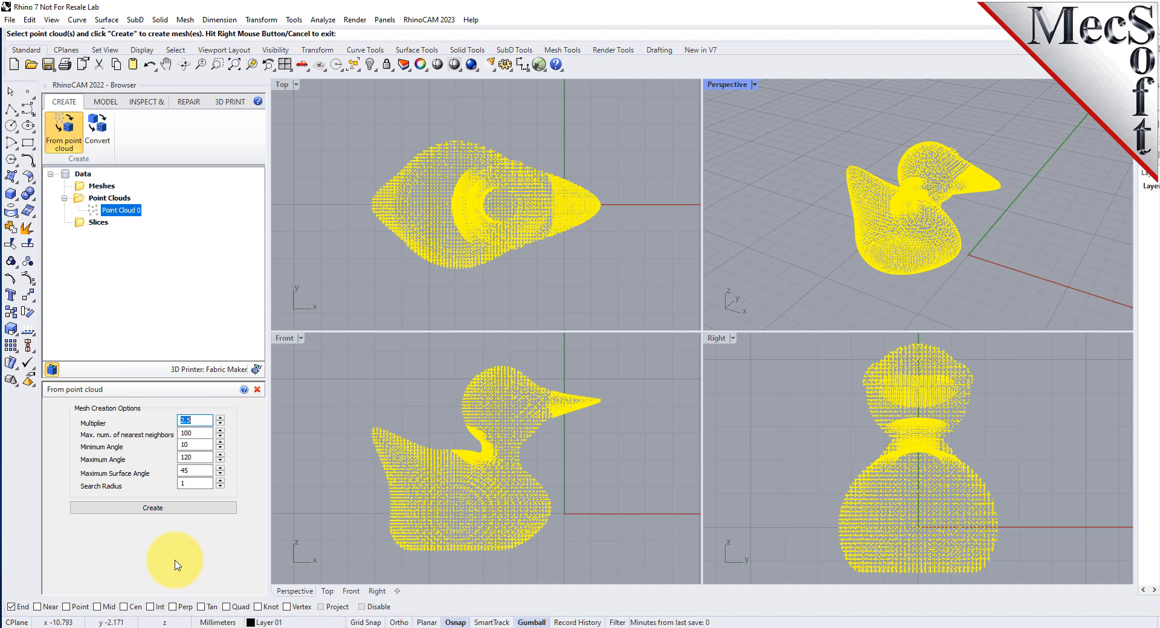
{"action": "left_click", "coordinate": [167, 509]}
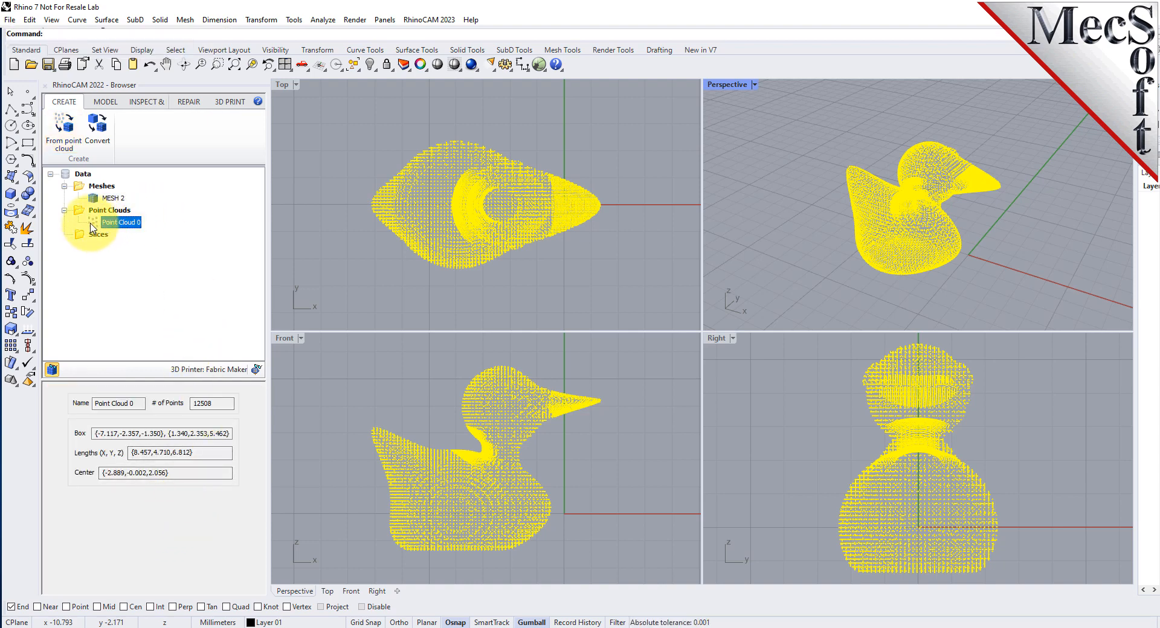
Step: Turn on visibility checkboxes in the data tree, hide Point Cloud 0 and select MESH 2
{"action": "left_click", "coordinate": [257, 370]}
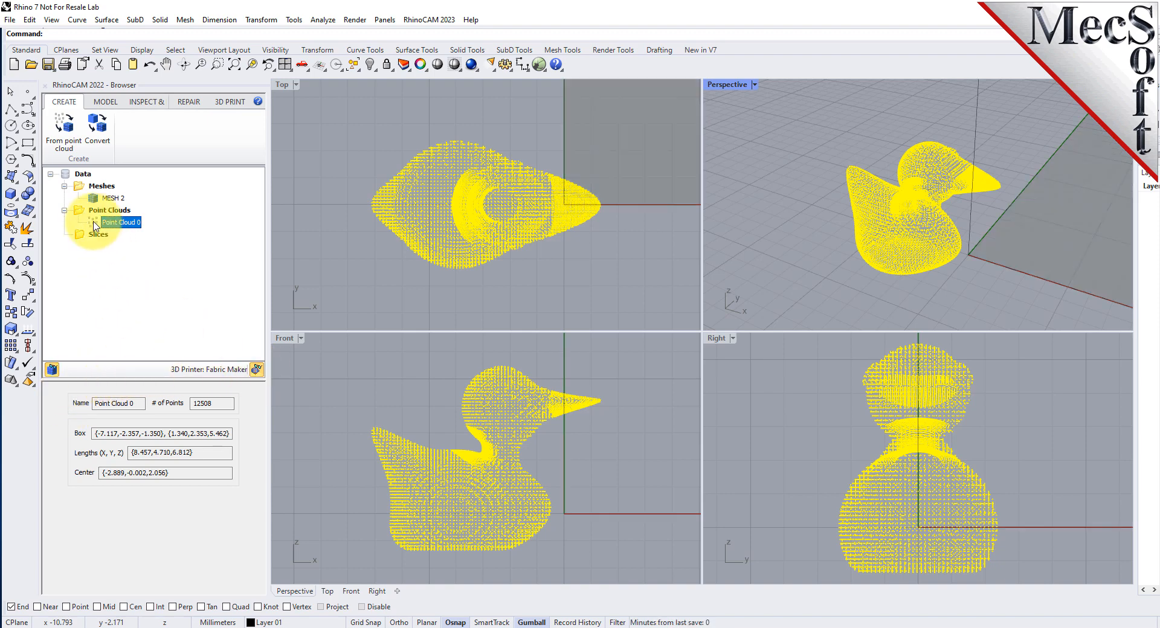
{"action": "left_click", "coordinate": [52, 369]}
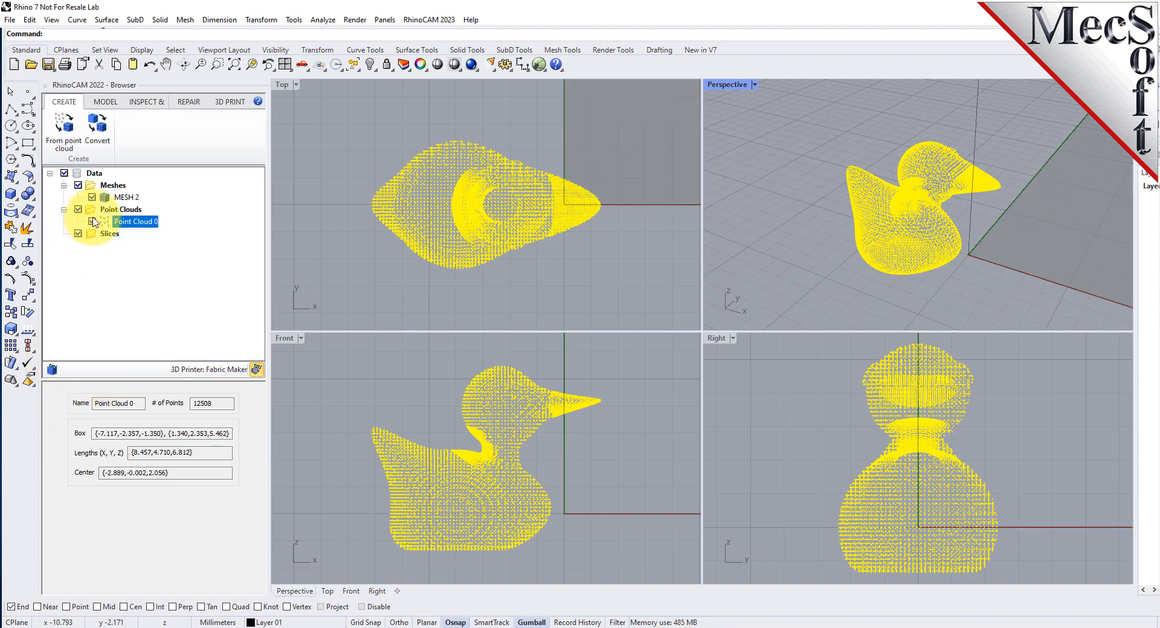
{"action": "left_click", "coordinate": [91, 221]}
{"action": "left_click", "coordinate": [126, 197]}
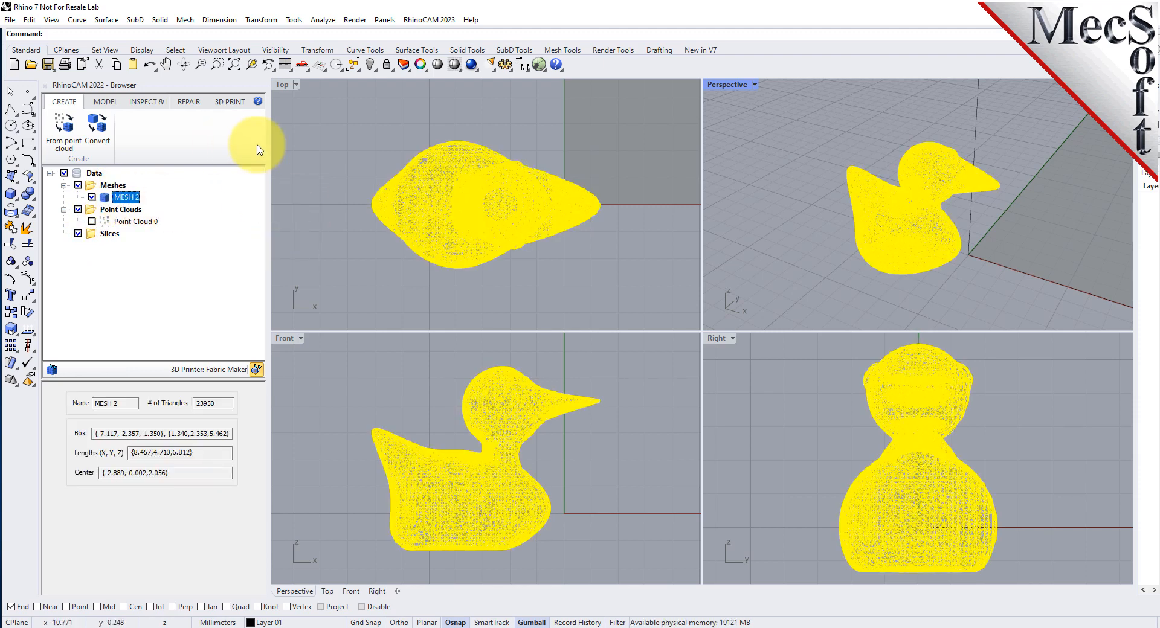
Step: Check the Mesh Wires display setting of the Perspective viewport and deselect the mesh
{"action": "left_click", "coordinate": [1143, 191]}
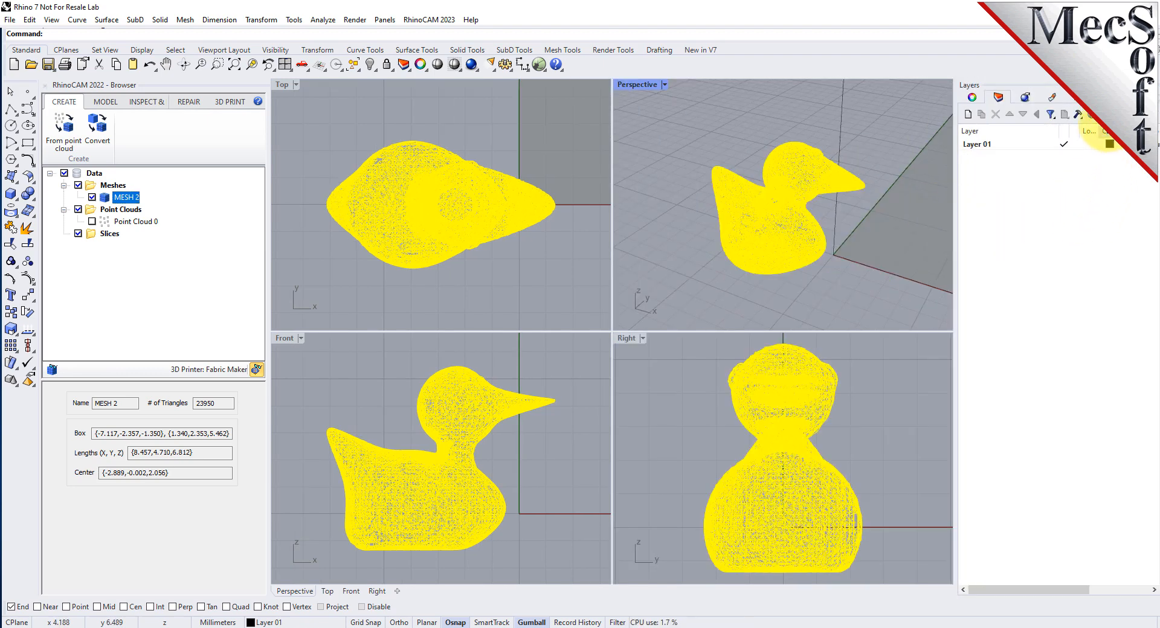
{"action": "left_click", "coordinate": [1105, 97]}
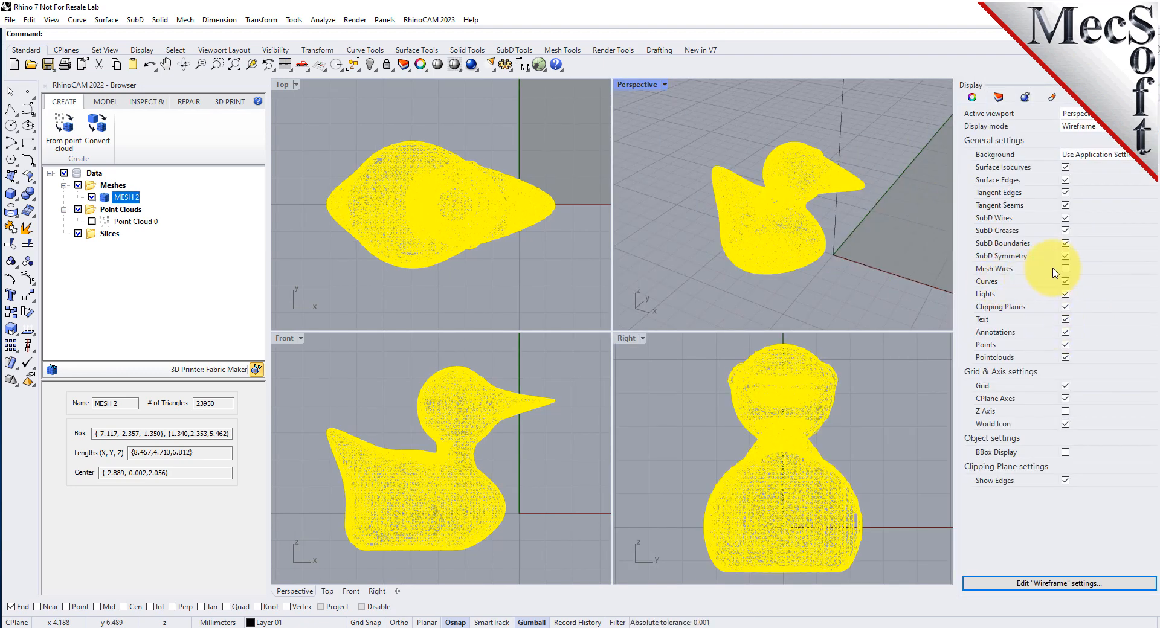
{"action": "left_click", "coordinate": [1066, 269]}
{"action": "left_click", "coordinate": [1066, 270]}
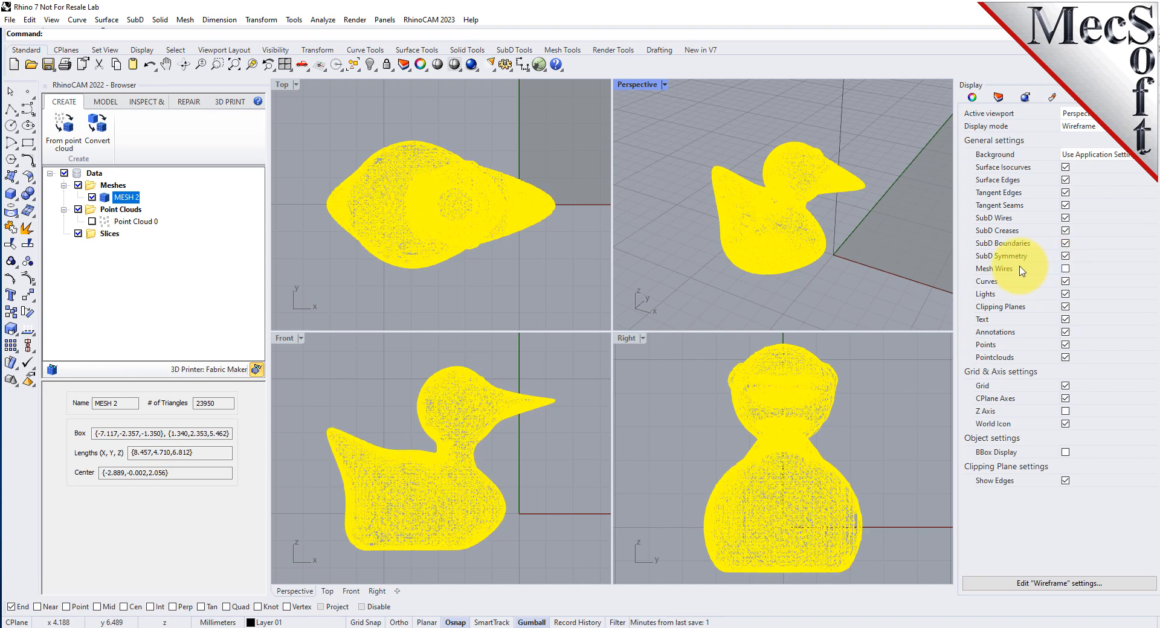
{"action": "left_click", "coordinate": [697, 252]}
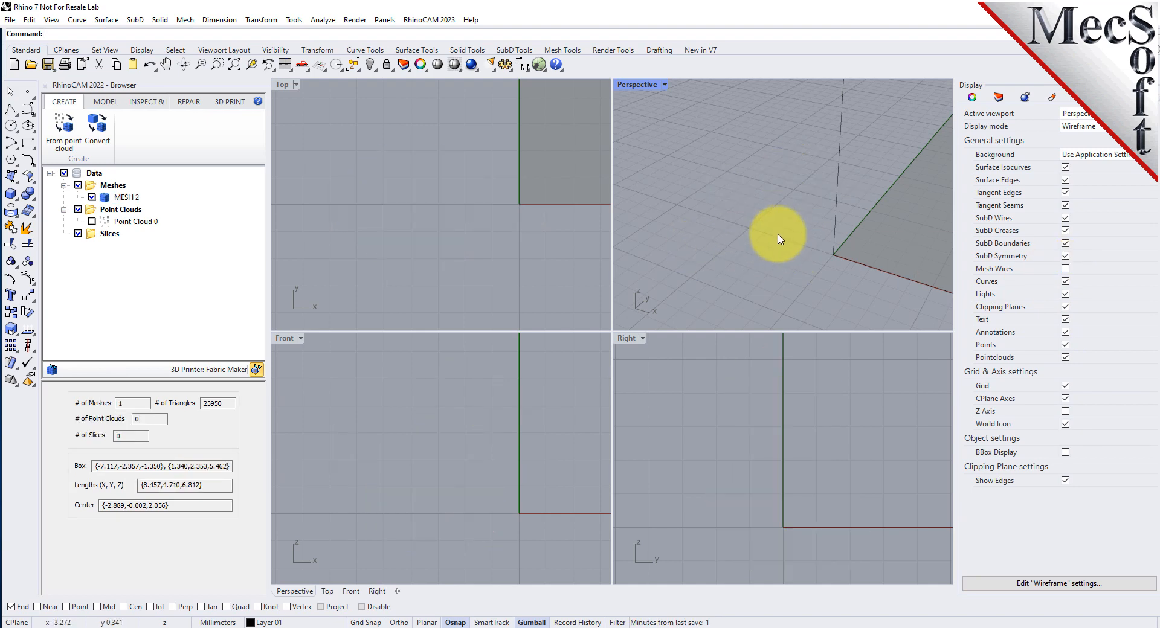
Step: Shade and maximize the Perspective viewport, and hide the 3D printer bed to inspect the duck mesh
{"action": "left_click", "coordinate": [454, 64]}
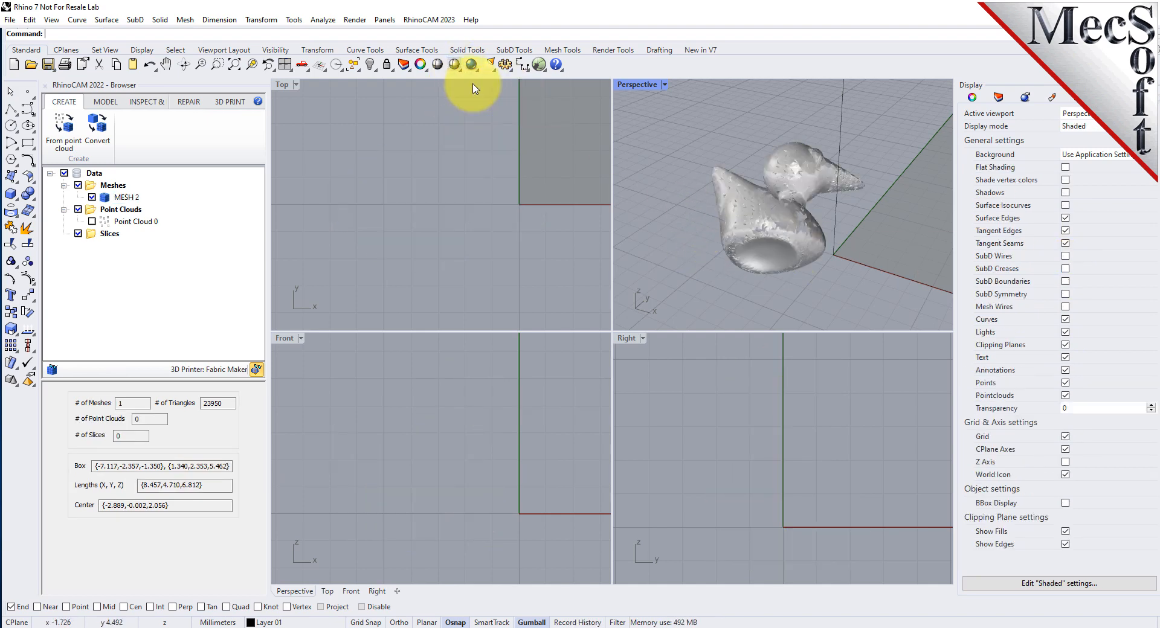
{"action": "double_click", "coordinate": [640, 84]}
{"action": "right_click_drag", "start_coordinate": [660, 383], "coordinate": [647, 262]}
{"action": "left_click", "coordinate": [260, 370]}
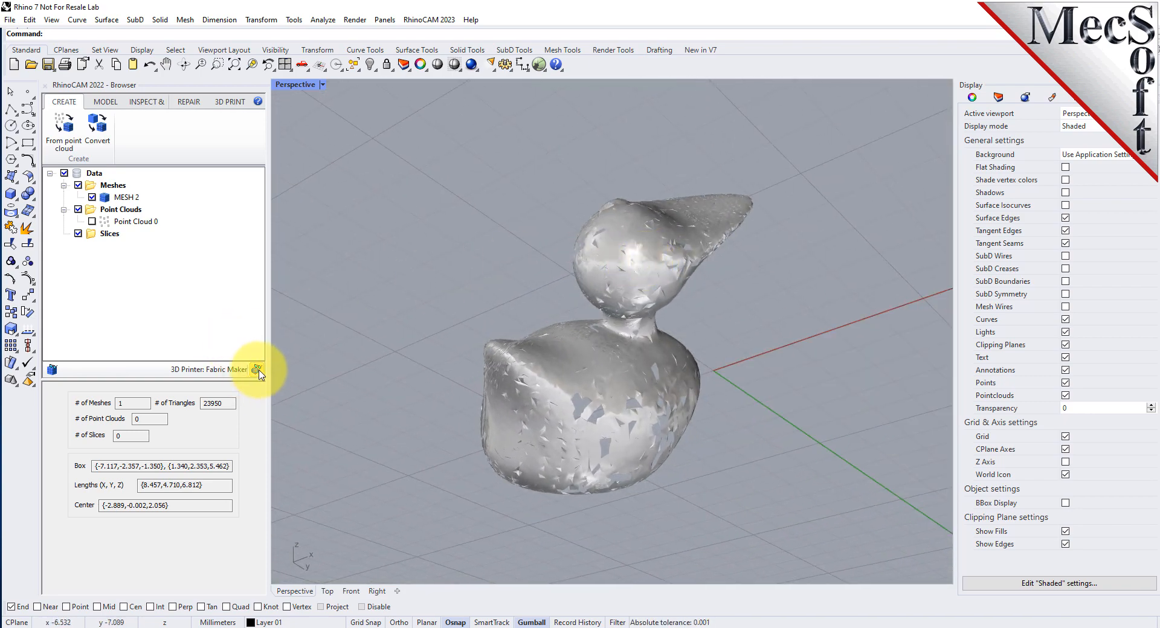
{"action": "right_click_drag", "start_coordinate": [603, 308], "coordinate": [627, 367]}
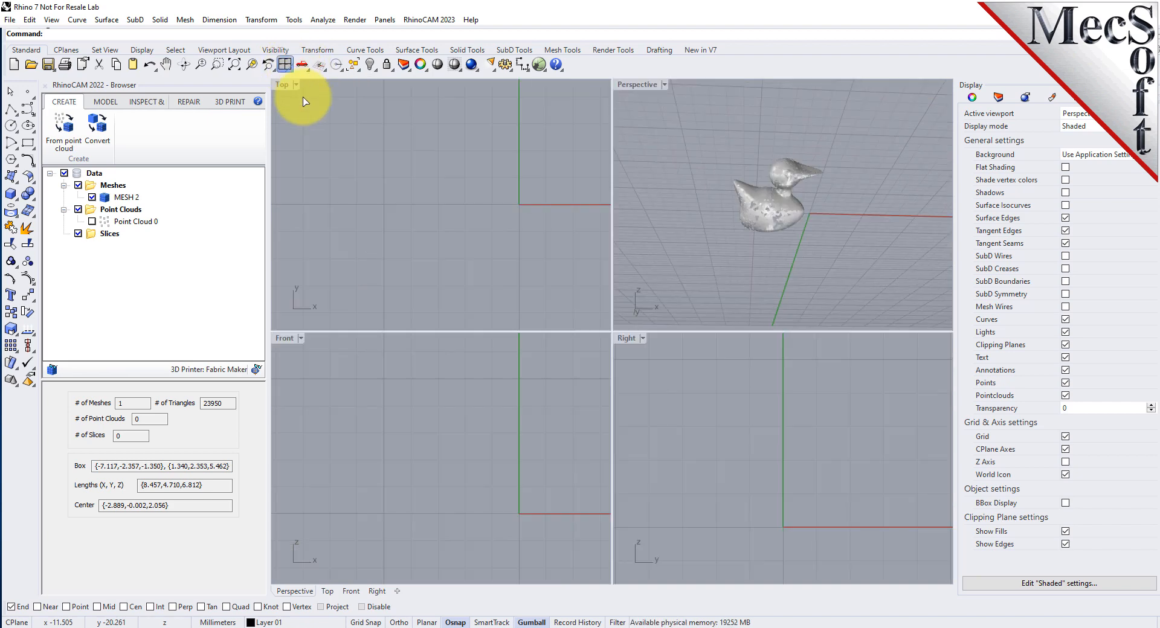
Step: Return to the four-viewport layout, maximize the Top viewport and change it to a Perspective view
{"action": "left_click", "coordinate": [284, 65]}
{"action": "double_click", "coordinate": [290, 88]}
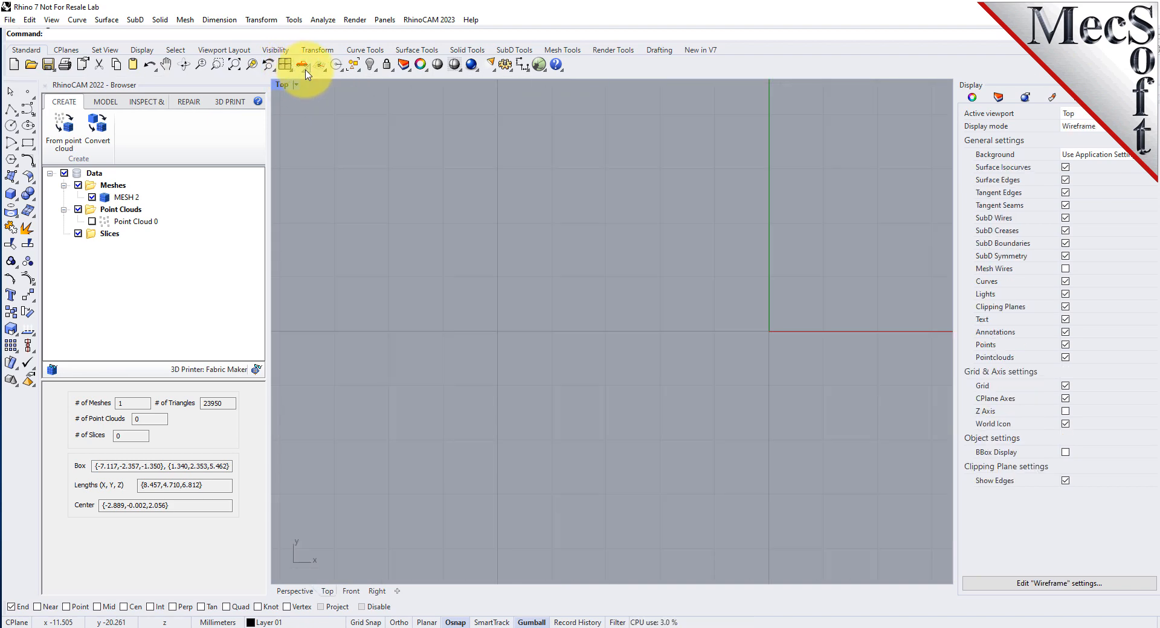
{"action": "left_click", "coordinate": [302, 65]}
{"action": "left_click", "coordinate": [318, 124]}
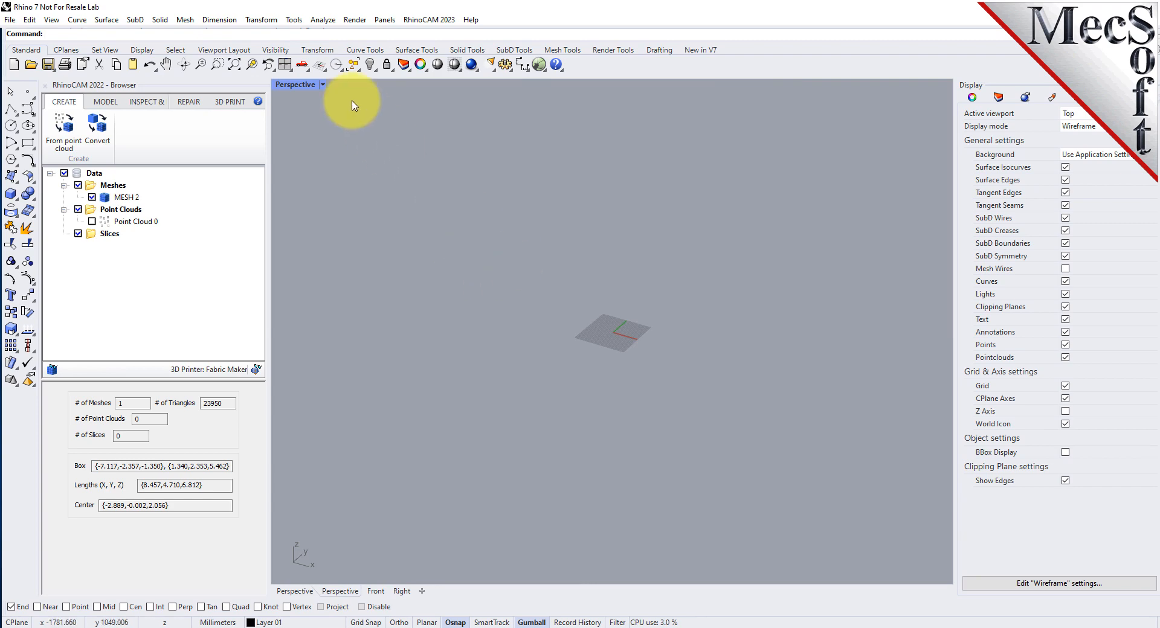
Step: Set the new Perspective viewport to Shaded display and bring the duck mesh into view
{"action": "left_click", "coordinate": [235, 64]}
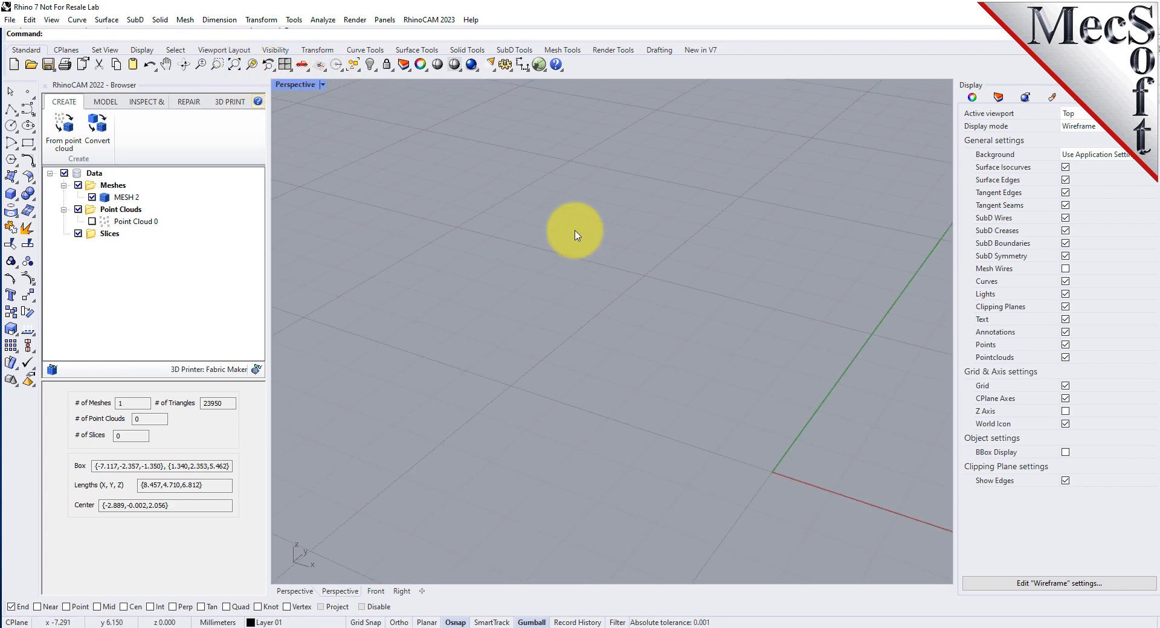
{"action": "scroll", "coordinate": [496, 318], "scroll_direction": "down", "scroll_amount": 5}
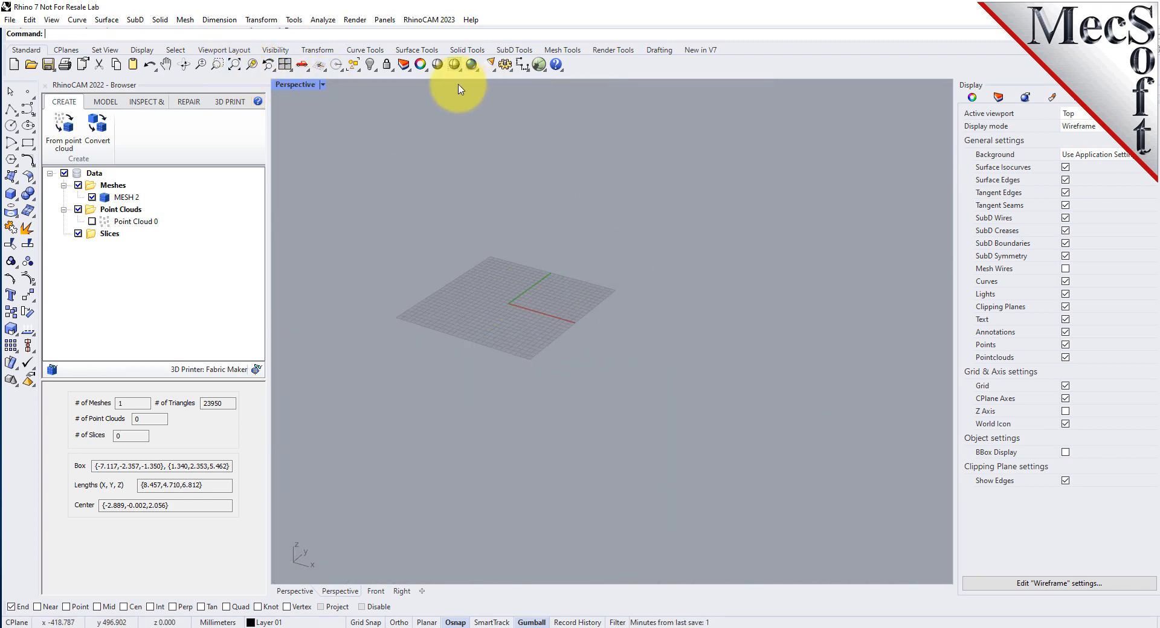
{"action": "left_click", "coordinate": [455, 64]}
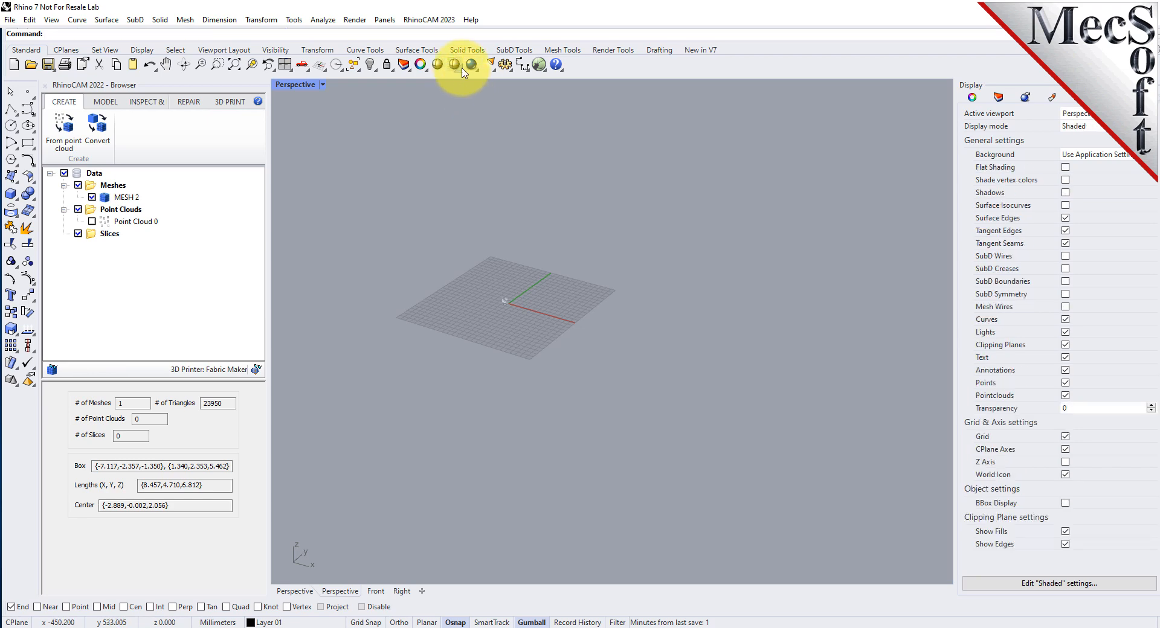
{"action": "left_click", "coordinate": [454, 65]}
{"action": "scroll", "coordinate": [483, 278], "scroll_direction": "up", "scroll_amount": 5}
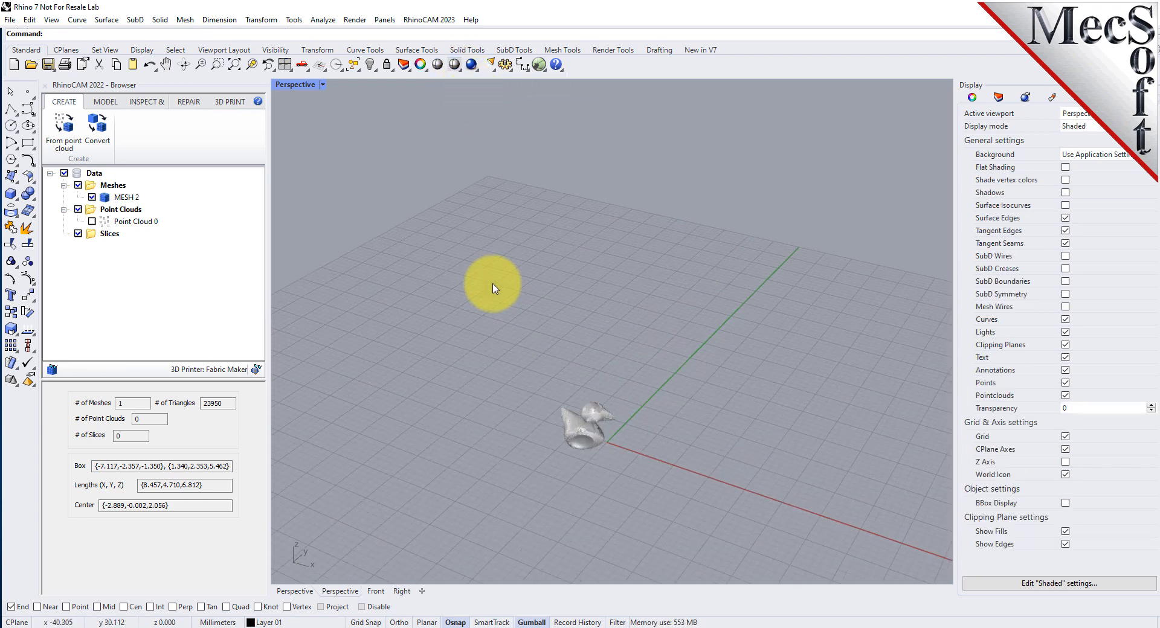
Step: Diagnose the duck mesh by running all edge, triangle and vertex checks, and close the diagnosis after viewing the marked defects
{"action": "left_click", "coordinate": [197, 108]}
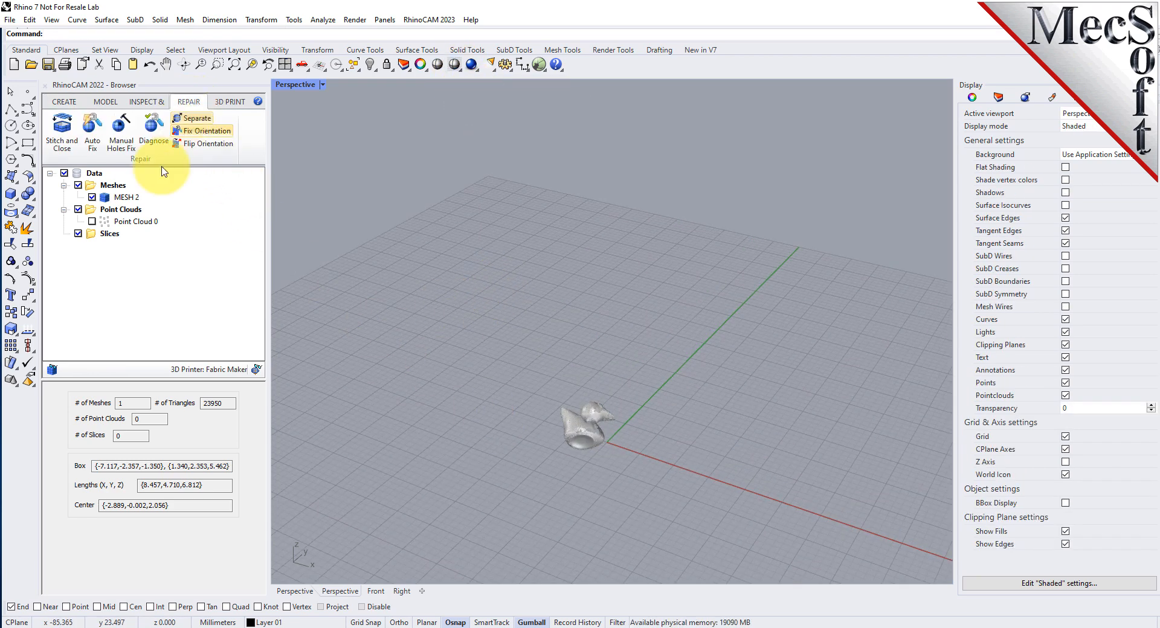
{"action": "left_click", "coordinate": [154, 130]}
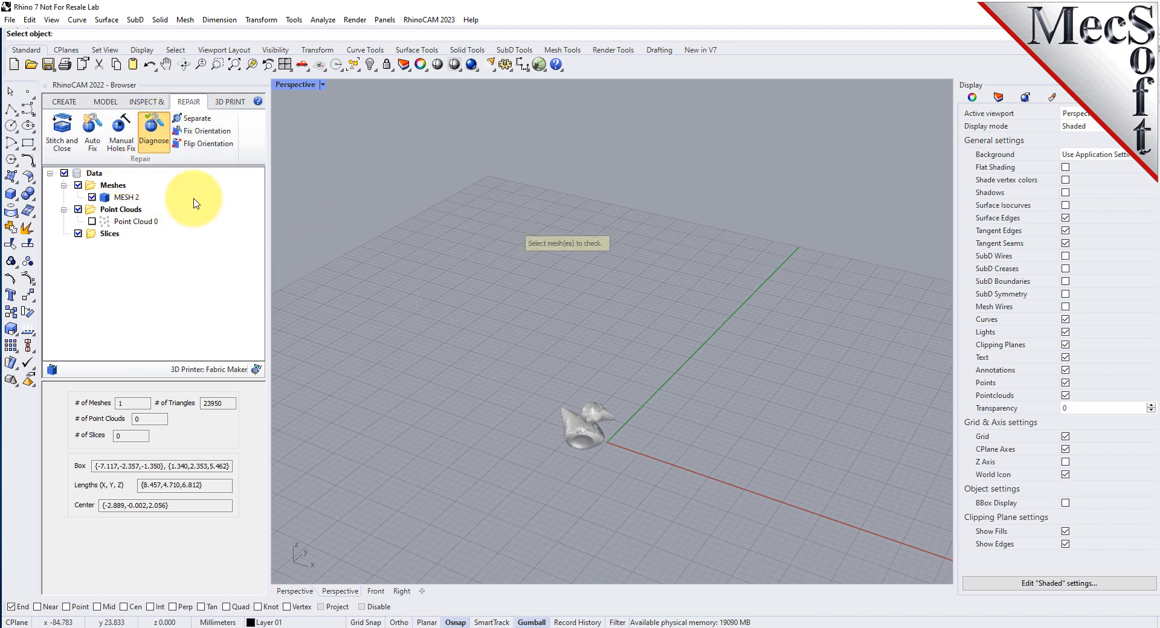
{"action": "left_click", "coordinate": [589, 420]}
{"action": "key", "text": "Return"}
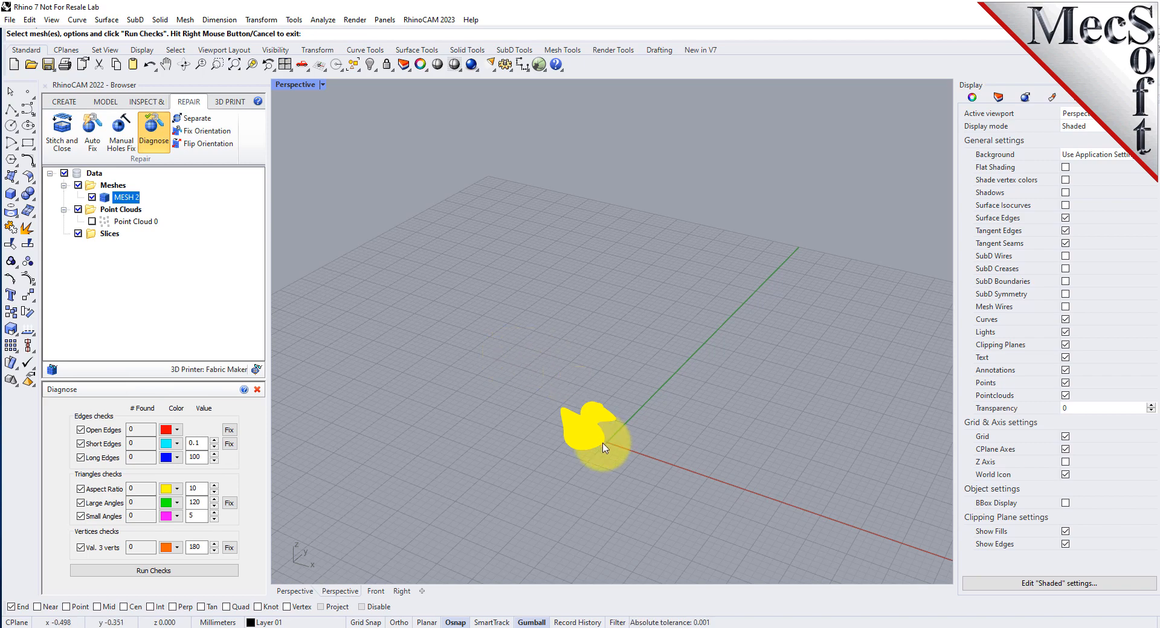
{"action": "scroll", "coordinate": [595, 426], "scroll_direction": "up", "scroll_amount": 5}
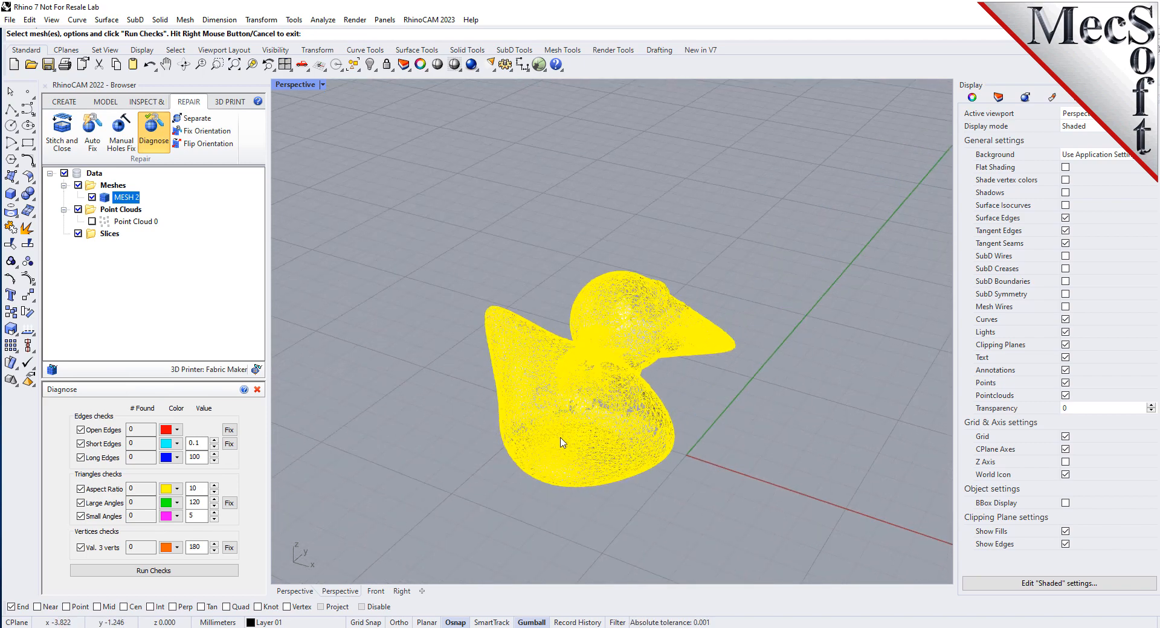
{"action": "left_click", "coordinate": [171, 571]}
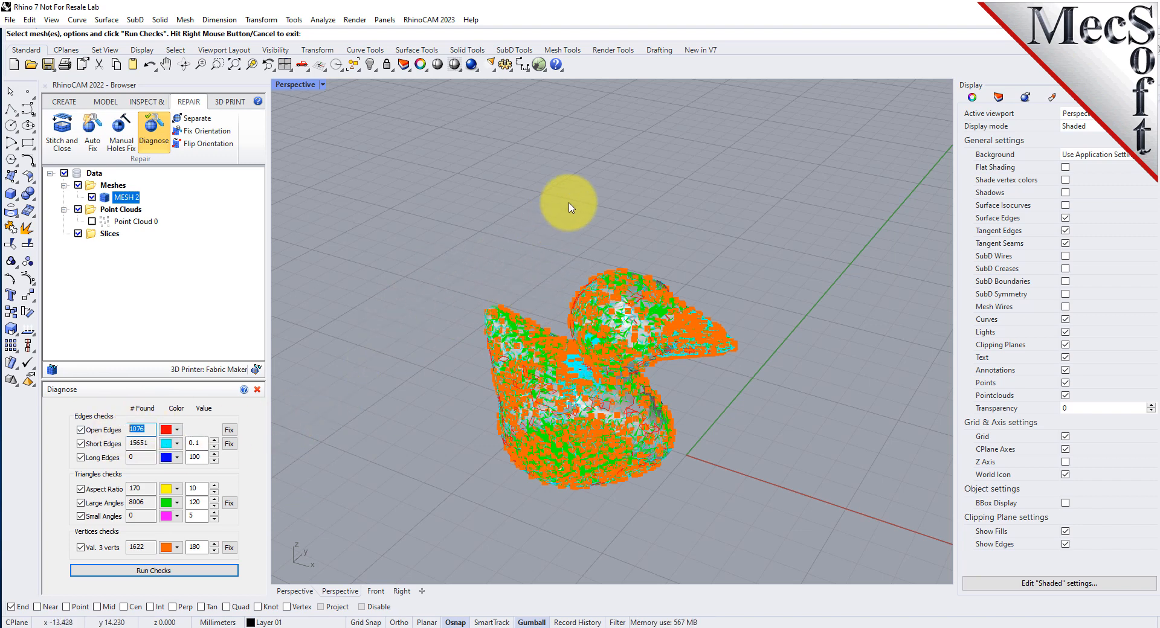
{"action": "scroll", "coordinate": [589, 311], "scroll_direction": "up", "scroll_amount": 4}
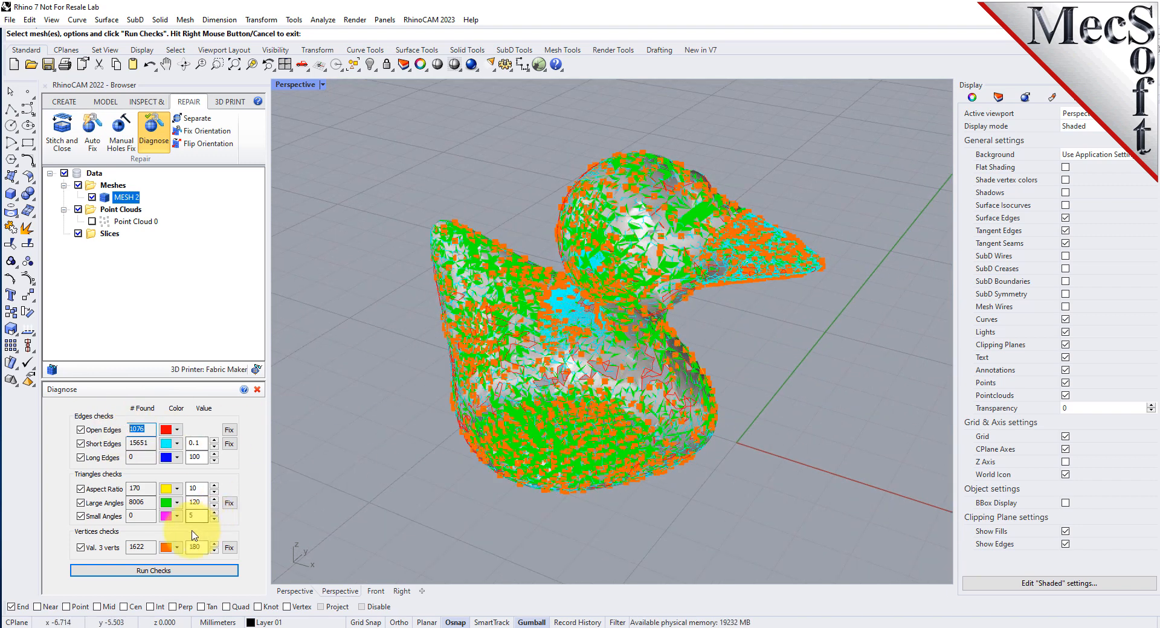
{"action": "left_click", "coordinate": [257, 390]}
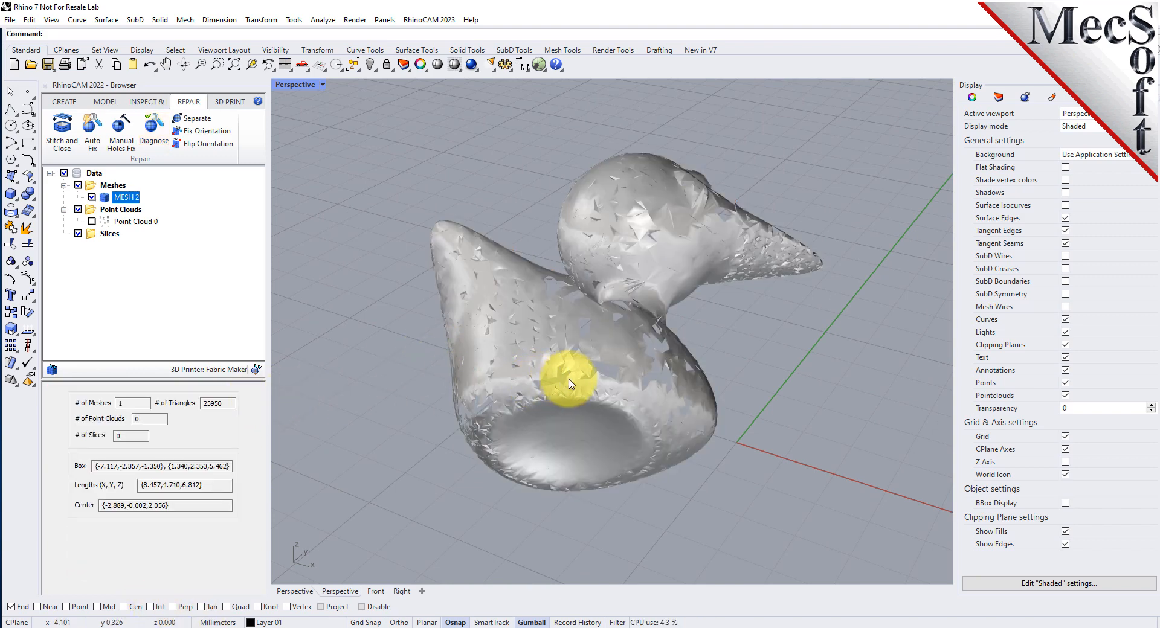
Step: Enable Mesh Wires in the viewport display and examine the duck's triangles and surface from the other side
{"action": "right_click_drag", "start_coordinate": [546, 375], "coordinate": [344, 342]}
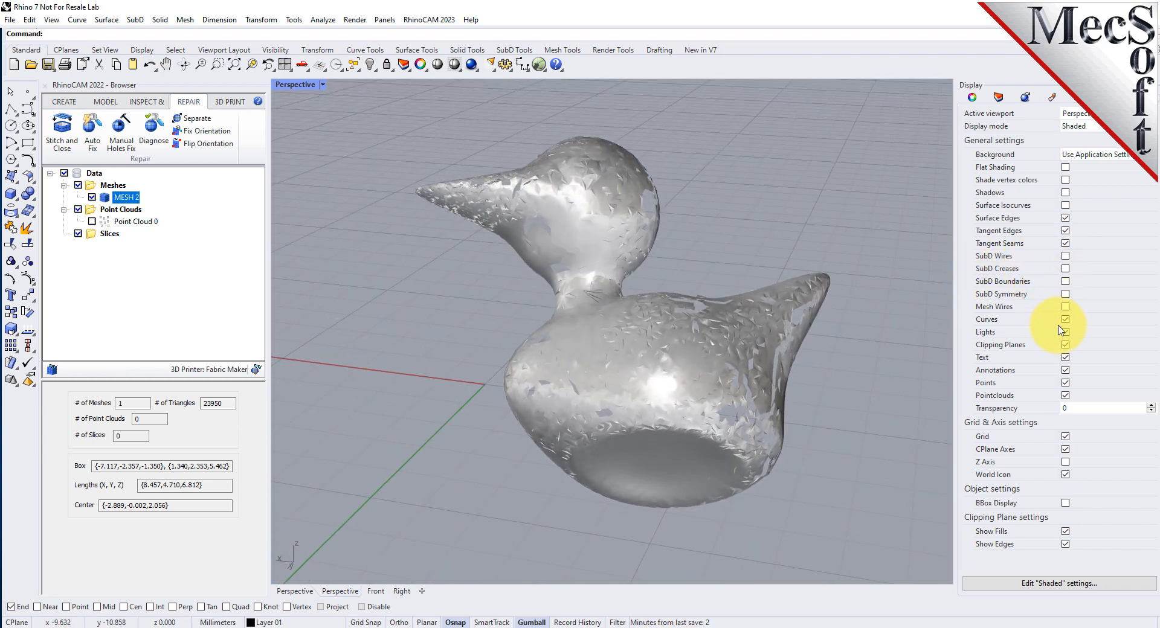
{"action": "left_click", "coordinate": [1065, 308]}
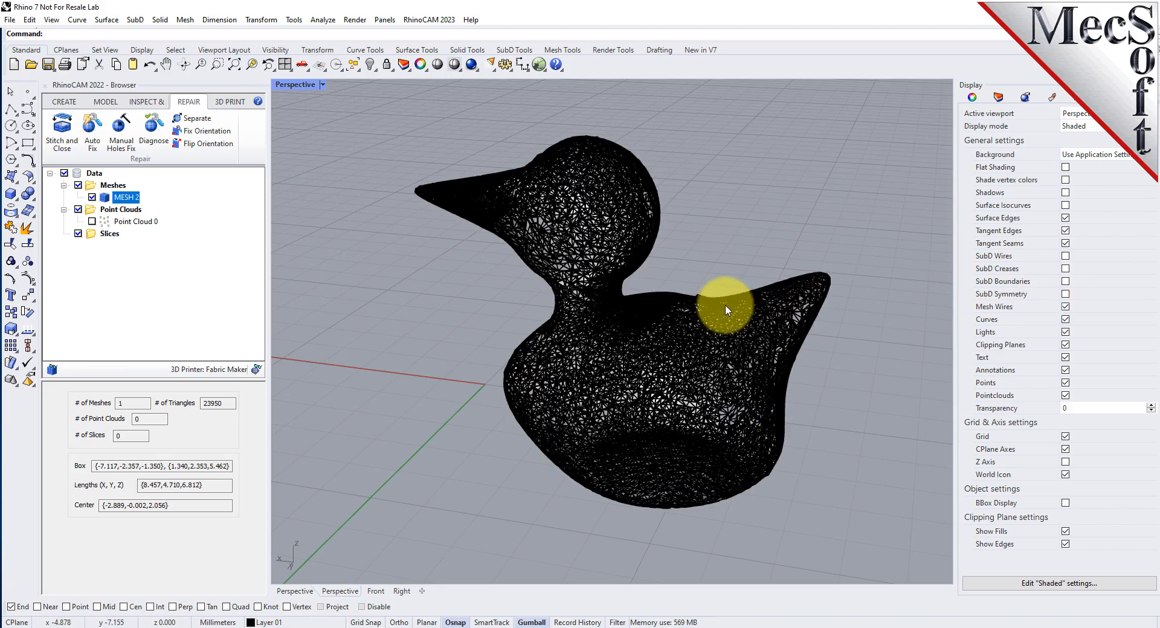
{"action": "right_click_drag", "start_coordinate": [728, 305], "coordinate": [706, 286]}
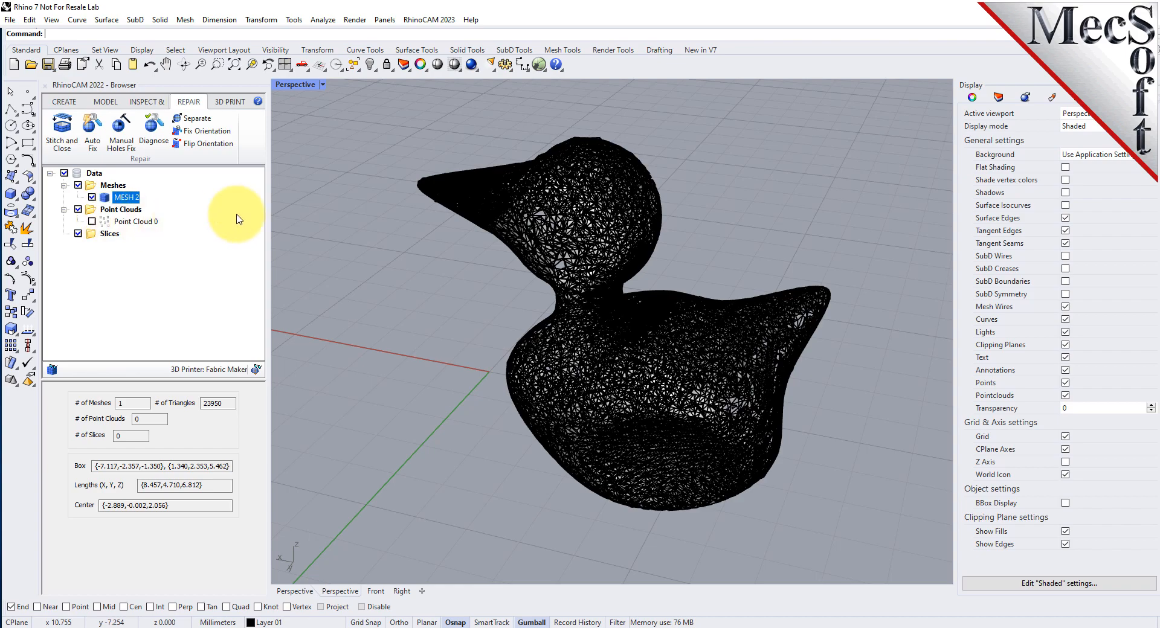
{"action": "mouse_move", "coordinate": [728, 284]}
{"action": "right_mouse_down"}
{"action": "mouse_move", "coordinate": [738, 341]}
{"action": "mouse_move", "coordinate": [723, 274]}
{"action": "mouse_move", "coordinate": [733, 264]}
{"action": "mouse_move", "coordinate": [737, 285]}
{"action": "right_mouse_up"}
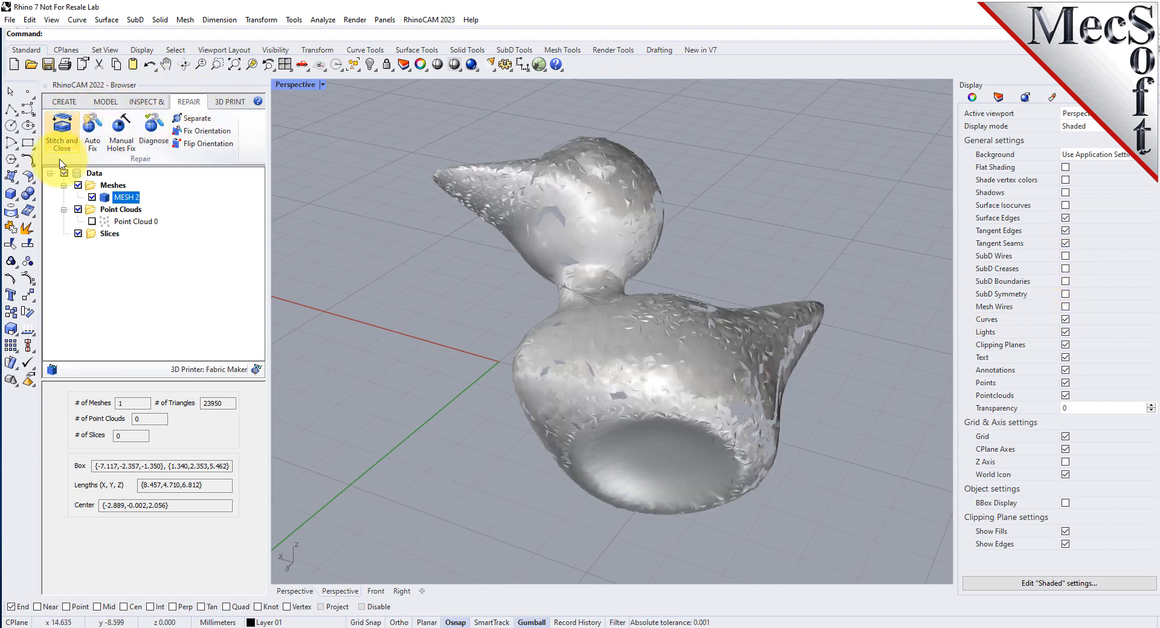
Step: Repair the duck mesh with Auto Fix and look over the repaired surface
{"action": "left_click", "coordinate": [92, 129]}
{"action": "left_click", "coordinate": [622, 302]}
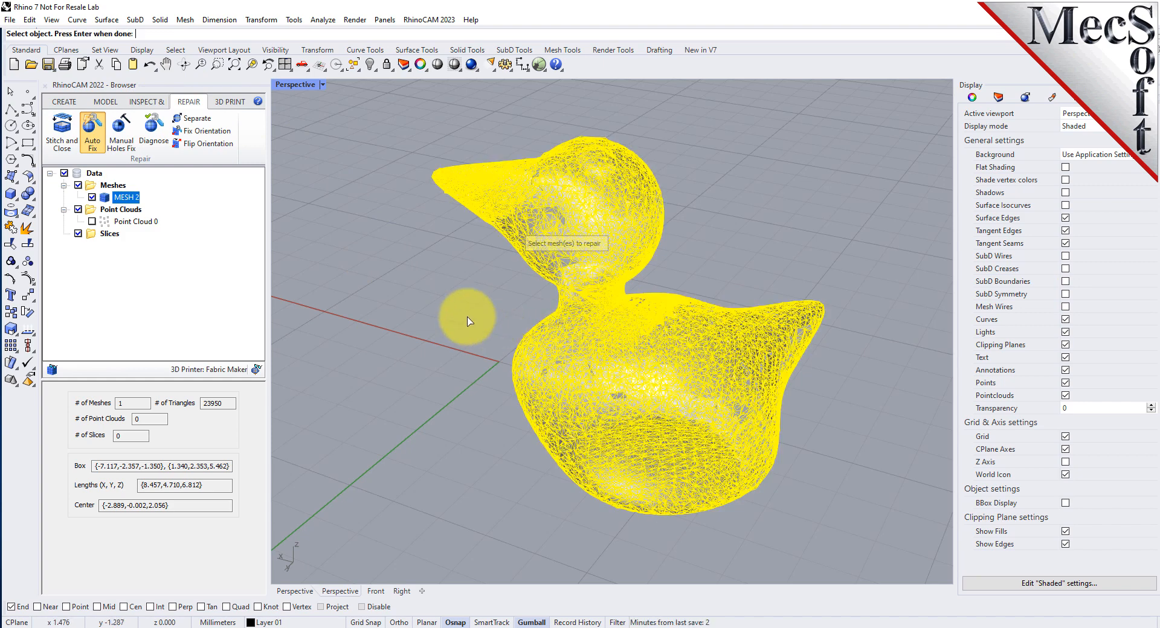
{"action": "key", "text": "Return"}
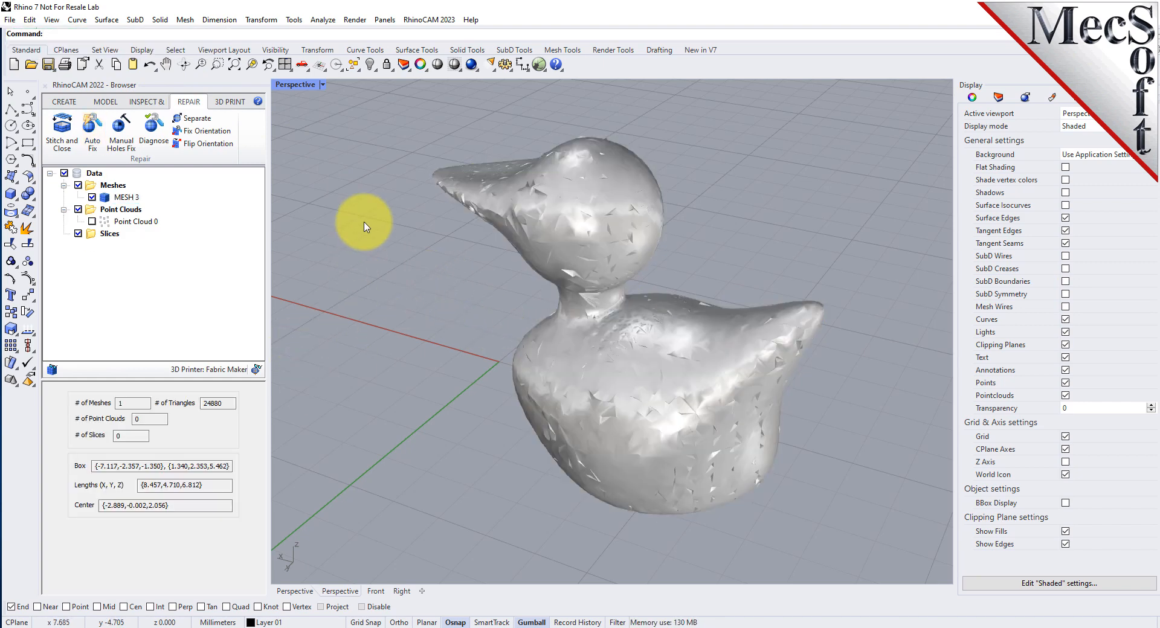
{"action": "mouse_move", "coordinate": [647, 342]}
{"action": "right_mouse_down"}
{"action": "mouse_move", "coordinate": [401, 354]}
{"action": "mouse_move", "coordinate": [306, 338]}
{"action": "mouse_move", "coordinate": [316, 134]}
{"action": "mouse_move", "coordinate": [311, 370]}
{"action": "mouse_move", "coordinate": [676, 386]}
{"action": "mouse_move", "coordinate": [671, 350]}
{"action": "mouse_move", "coordinate": [759, 329]}
{"action": "mouse_move", "coordinate": [814, 299]}
{"action": "mouse_move", "coordinate": [608, 323]}
{"action": "mouse_move", "coordinate": [344, 323]}
{"action": "mouse_move", "coordinate": [652, 352]}
{"action": "right_mouse_up"}
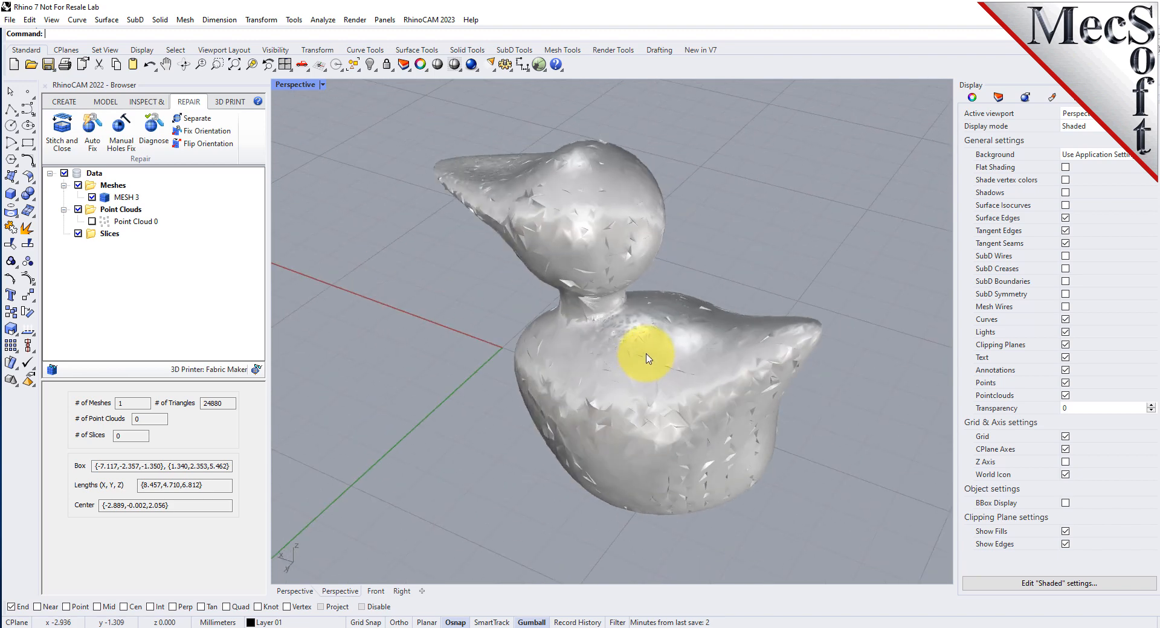
Step: Run the Diagnose checks again on the auto-fixed duck mesh and exit the diagnosis
{"action": "left_click", "coordinate": [148, 134]}
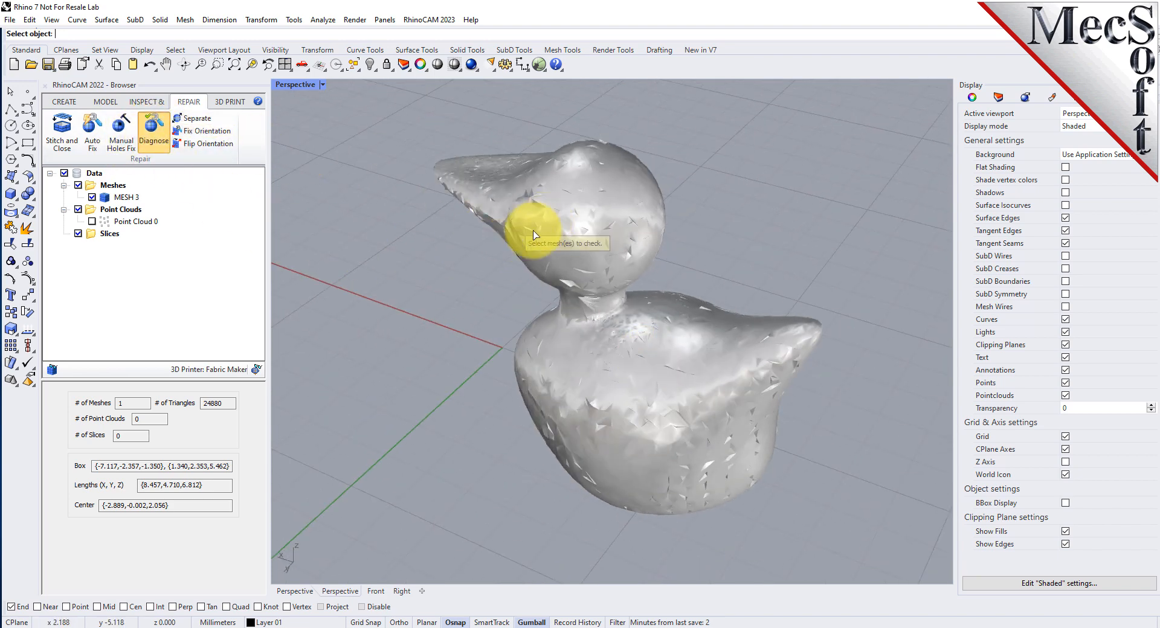
{"action": "left_click", "coordinate": [531, 234]}
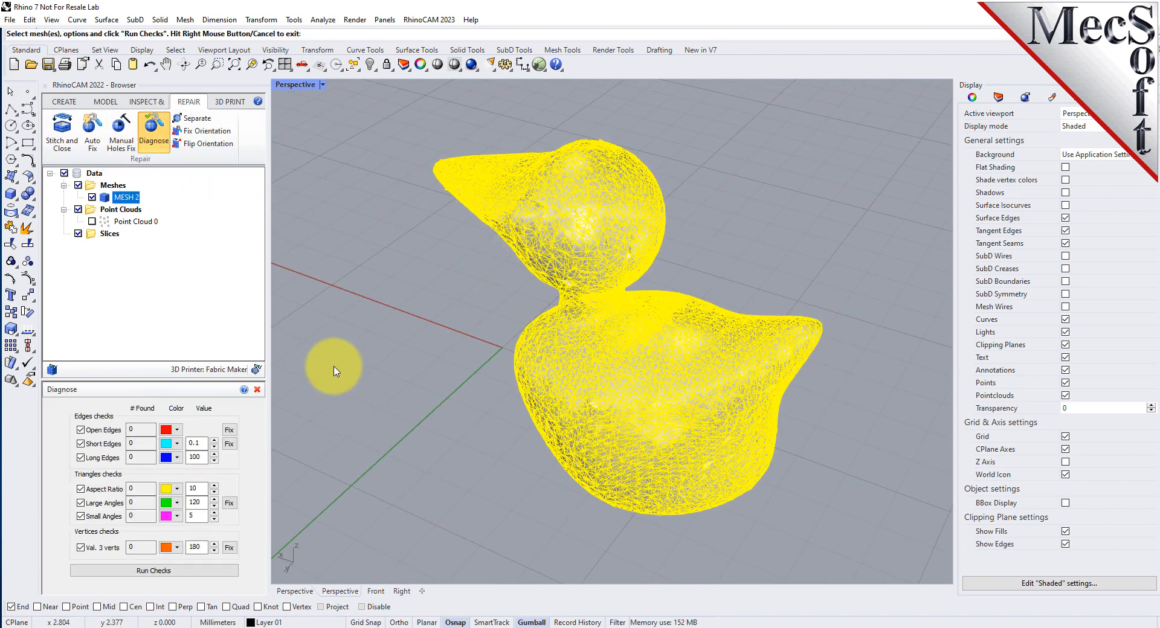
{"action": "left_click", "coordinate": [158, 571]}
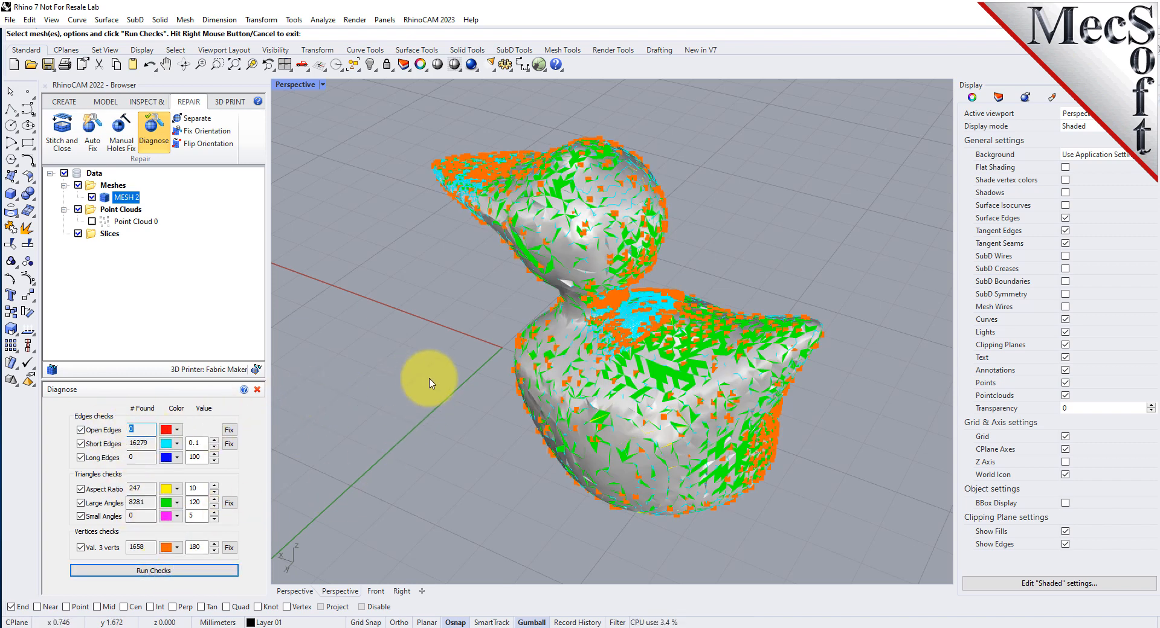
{"action": "right_click", "coordinate": [290, 363]}
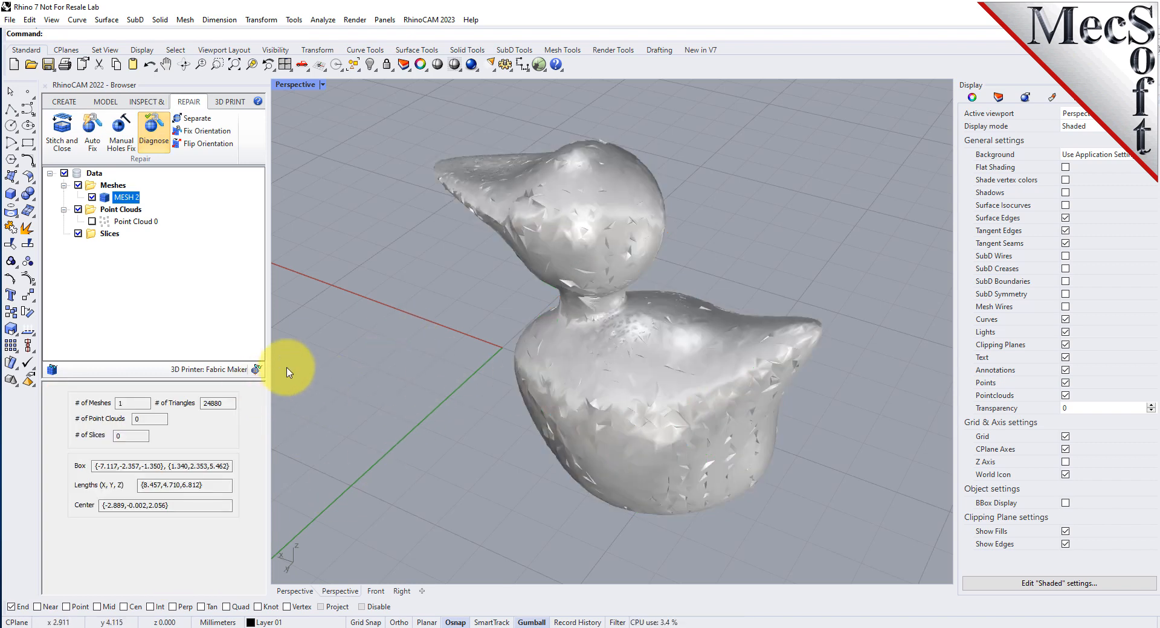
Step: Re-mesh the duck with uniform triangles, edge length 0.1 and 5 iterations, keeping sharp edges
{"action": "scroll", "coordinate": [686, 362], "scroll_direction": "up", "scroll_amount": 2}
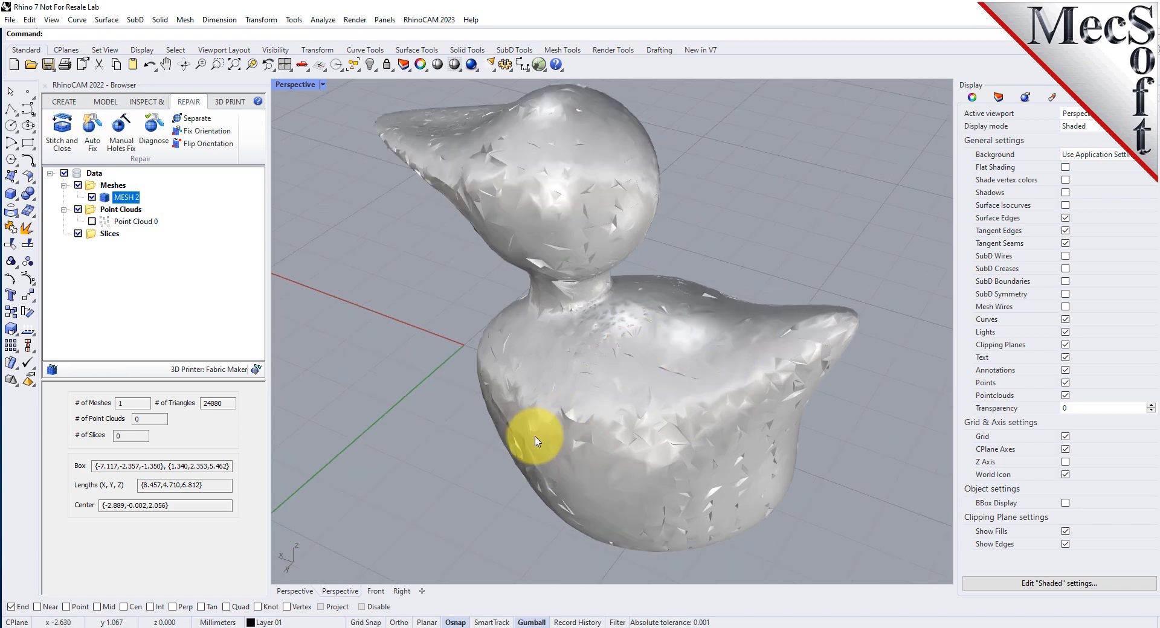
{"action": "scroll", "coordinate": [580, 400], "scroll_direction": "down", "scroll_amount": 1}
{"action": "right_click_drag", "start_coordinate": [641, 412], "coordinate": [668, 421]}
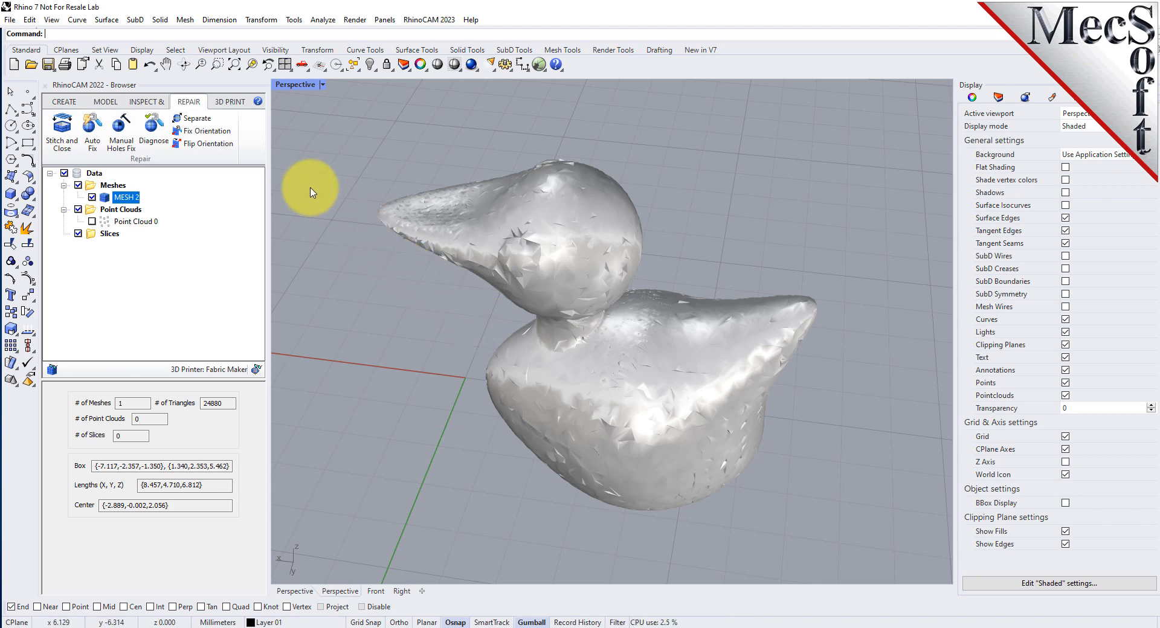
{"action": "left_click", "coordinate": [158, 104]}
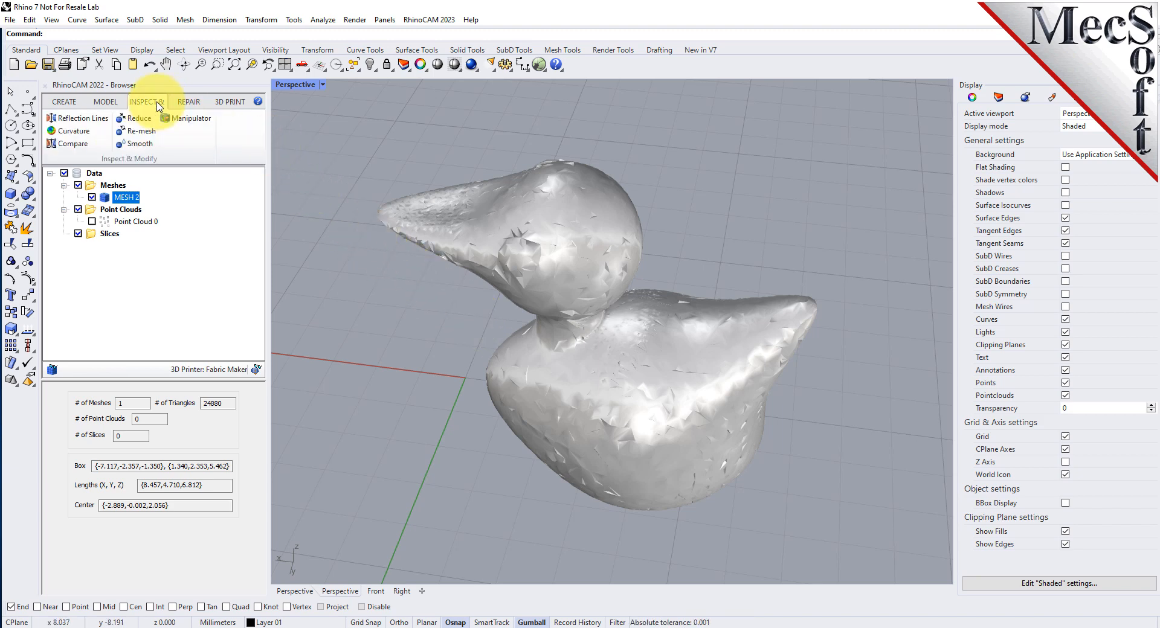
{"action": "left_click", "coordinate": [143, 134]}
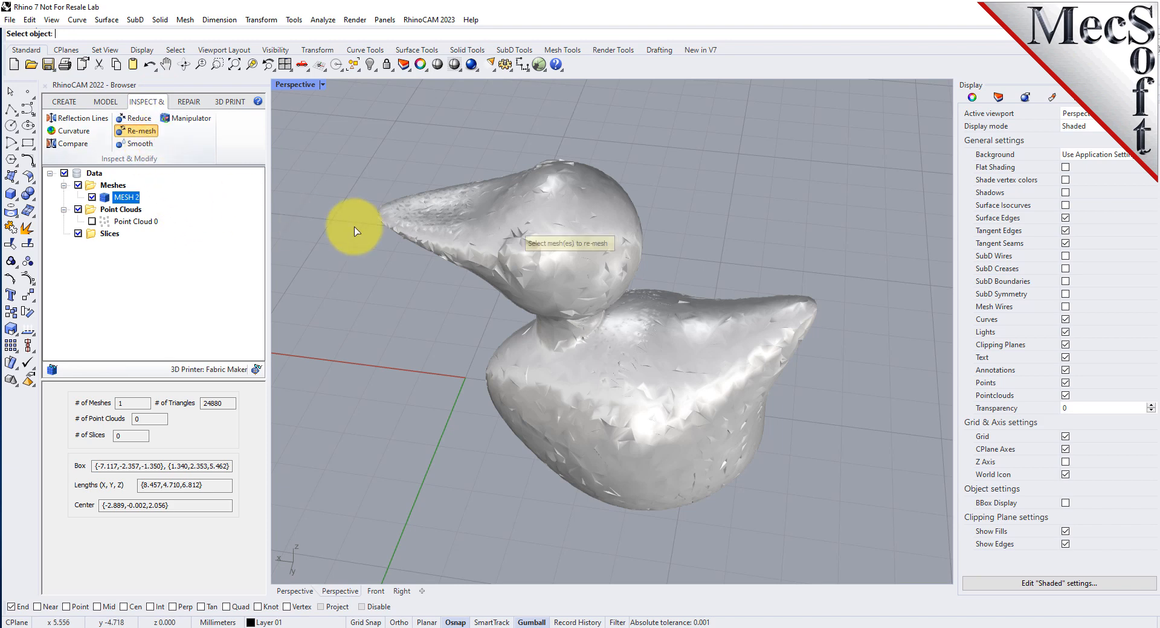
{"action": "left_click", "coordinate": [532, 211]}
{"action": "left_click", "coordinate": [430, 276]}
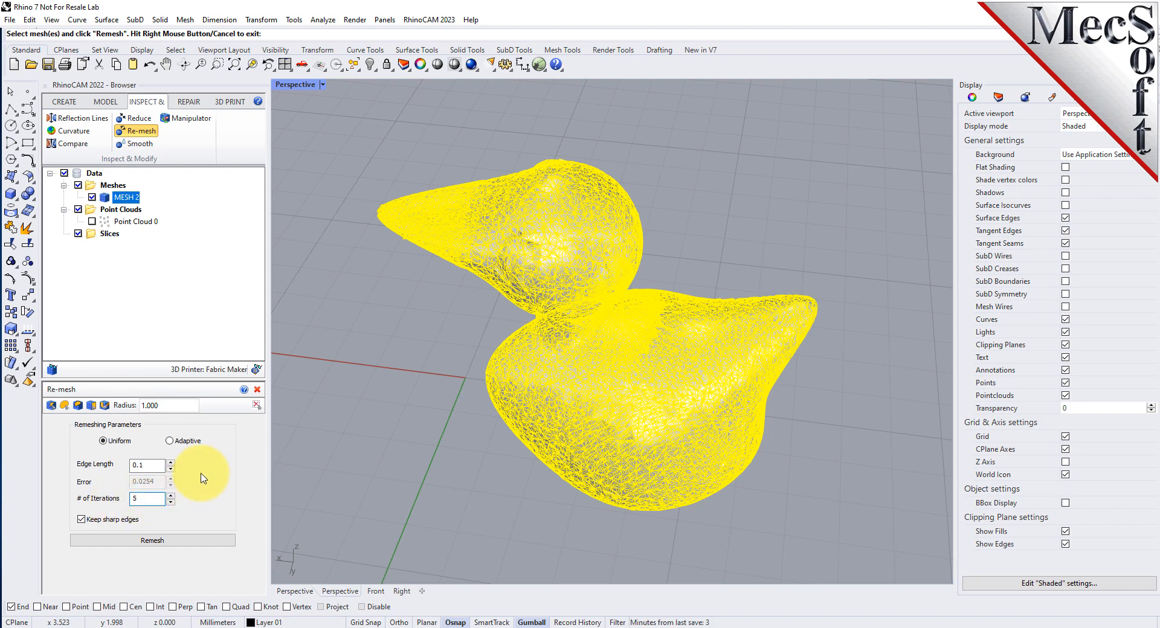
{"action": "left_click", "coordinate": [155, 542]}
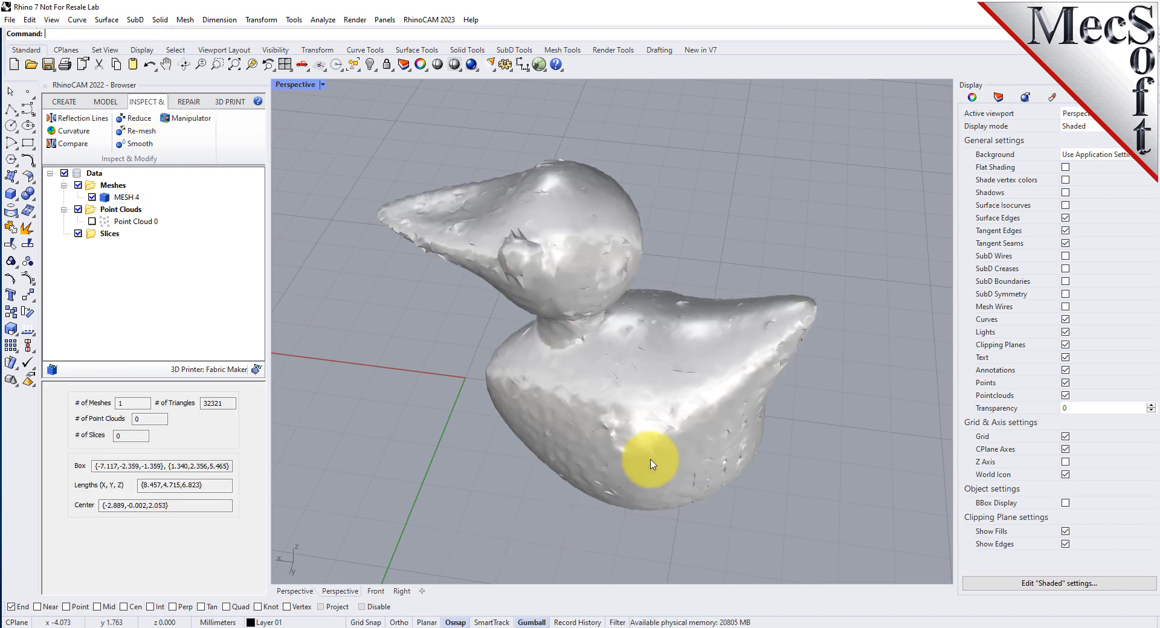
Step: Turn on Mesh Wires and examine the re-meshed duck's triangles up close and as a whole
{"action": "right_click_drag", "start_coordinate": [755, 370], "coordinate": [705, 373]}
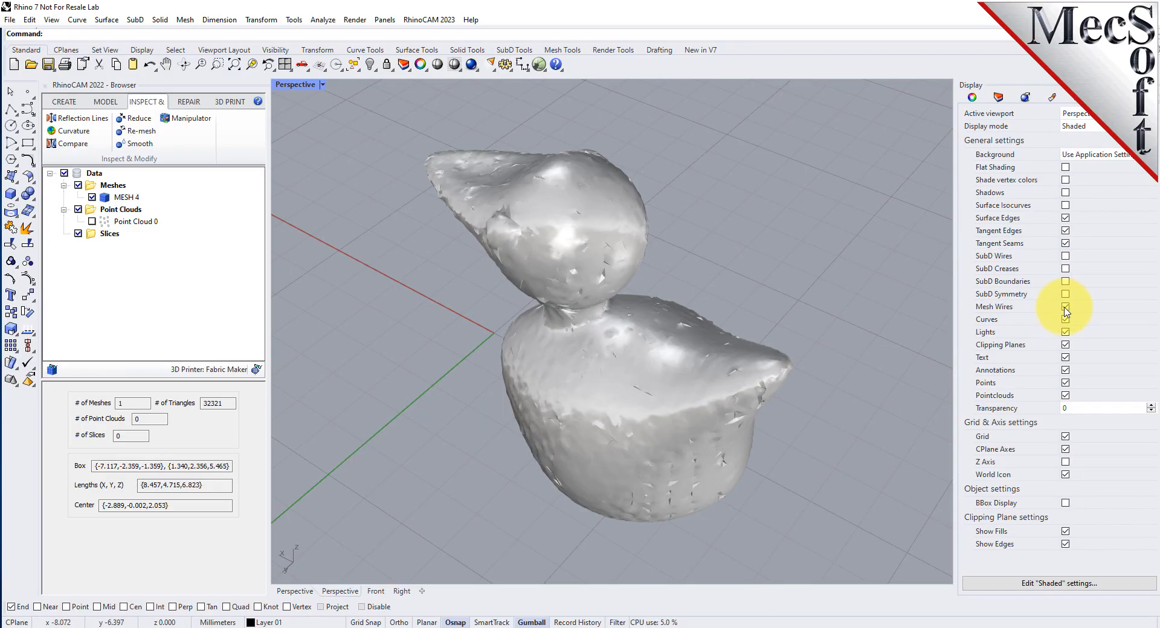
{"action": "left_click", "coordinate": [1065, 307]}
{"action": "scroll", "coordinate": [686, 447], "scroll_direction": "up", "scroll_amount": 8}
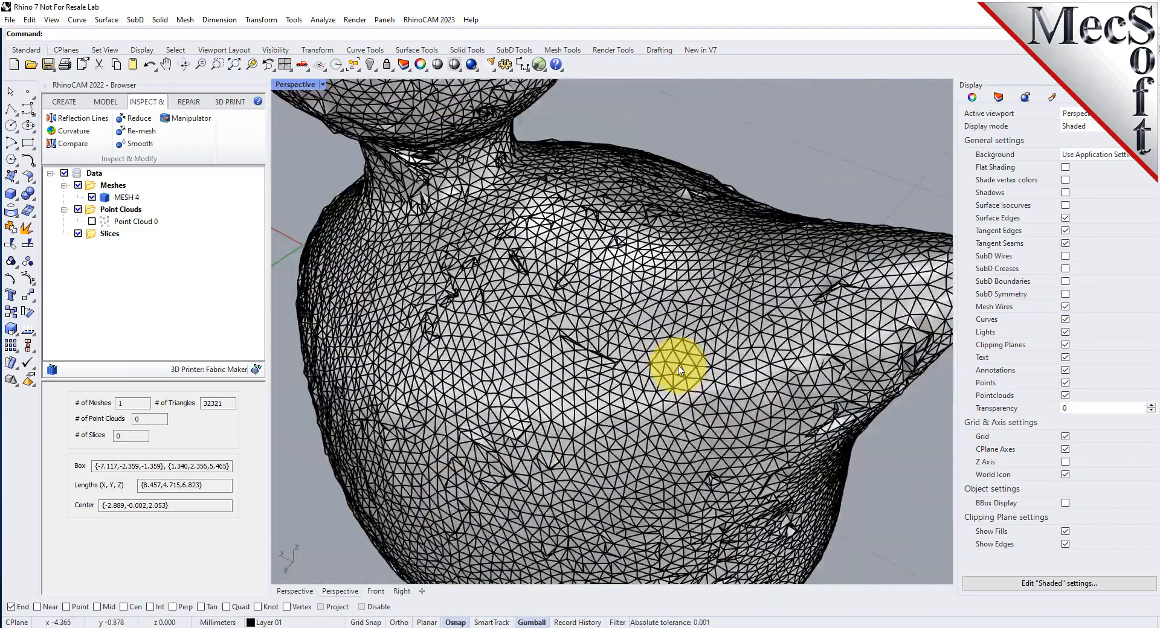
{"action": "right_click_drag", "start_coordinate": [679, 370], "coordinate": [788, 346]}
{"action": "scroll", "coordinate": [778, 365], "scroll_direction": "down", "scroll_amount": 5}
{"action": "scroll", "coordinate": [550, 440], "scroll_direction": "down", "scroll_amount": 6}
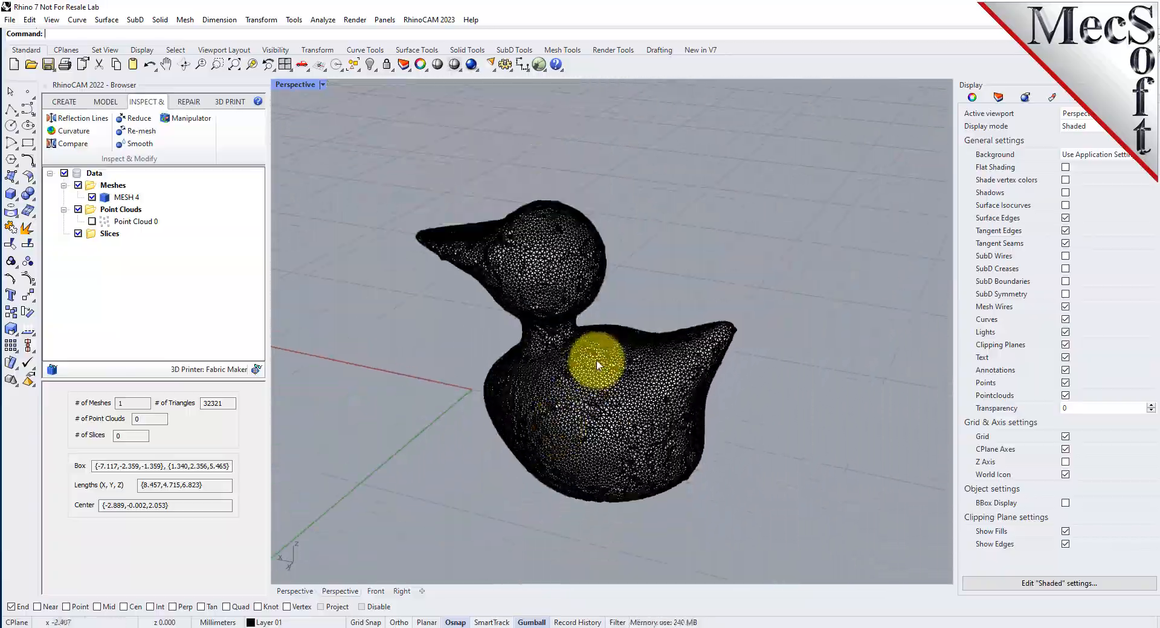
{"action": "scroll", "coordinate": [596, 360], "scroll_direction": "up", "scroll_amount": 1}
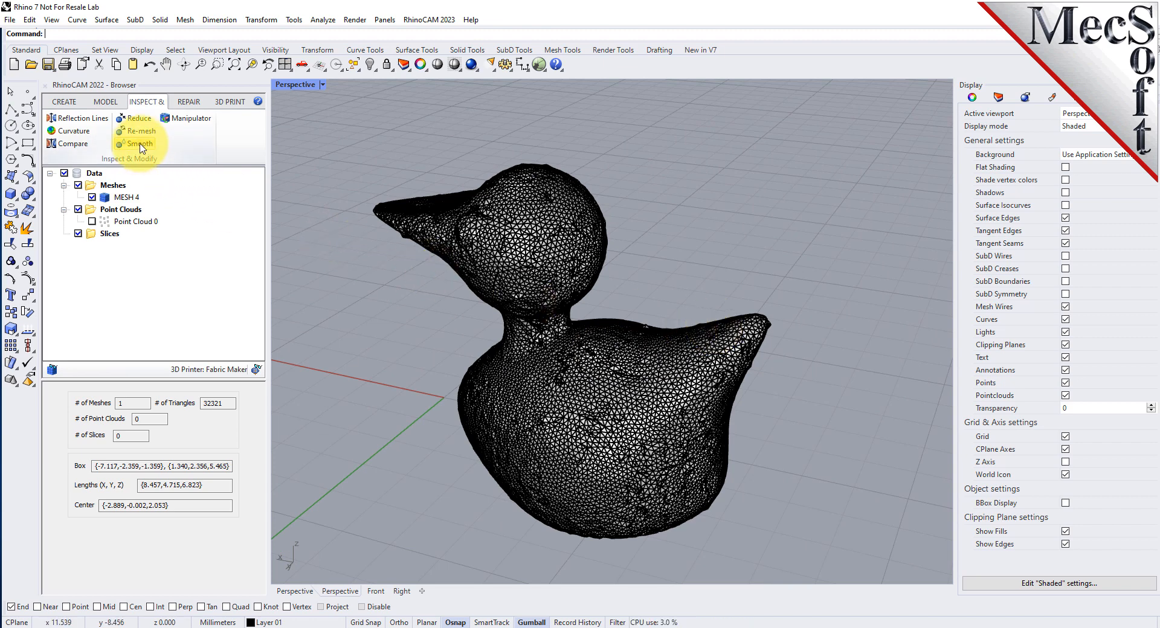
Step: Smooth the duck mesh with vertices shifting in both directions, 10 iterations and no constraints
{"action": "left_click", "coordinate": [536, 201]}
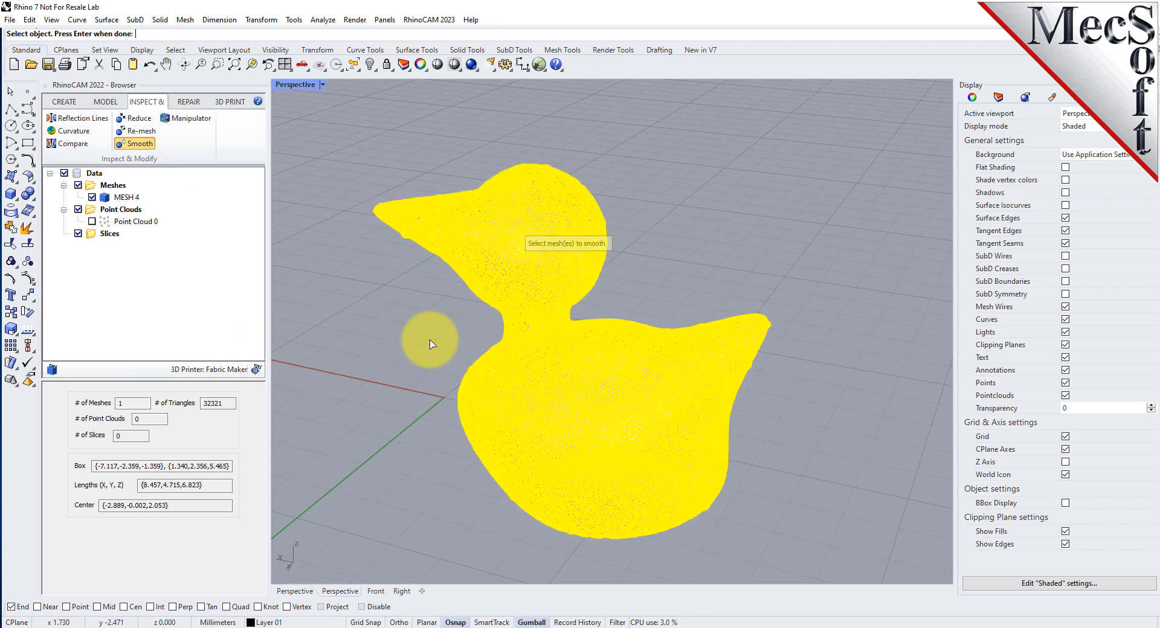
{"action": "key", "text": "Return"}
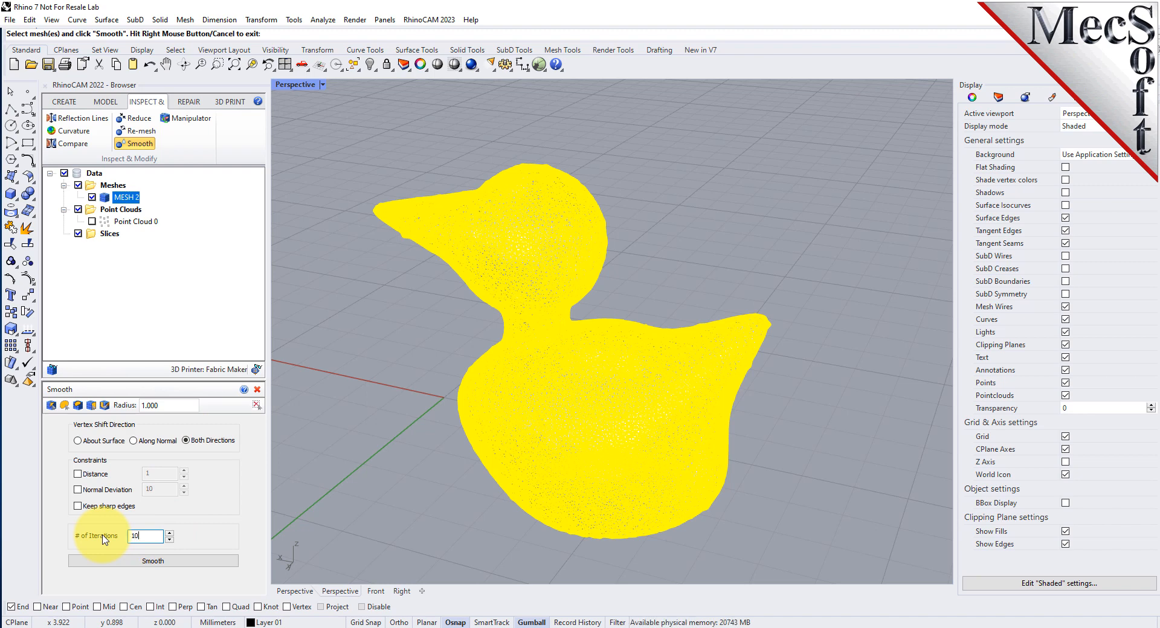
{"action": "left_click", "coordinate": [151, 562]}
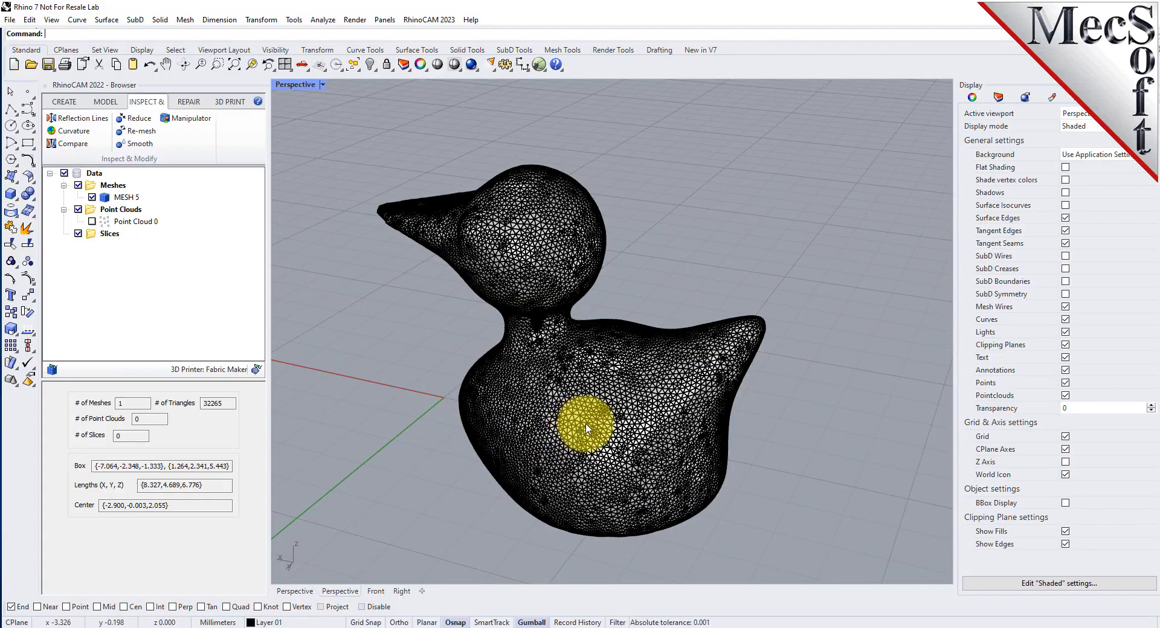
Step: Examine the smoothed duck mesh's triangles up close and as a whole
{"action": "scroll", "coordinate": [595, 426], "scroll_direction": "up", "scroll_amount": 3}
{"action": "scroll", "coordinate": [616, 418], "scroll_direction": "up", "scroll_amount": 4}
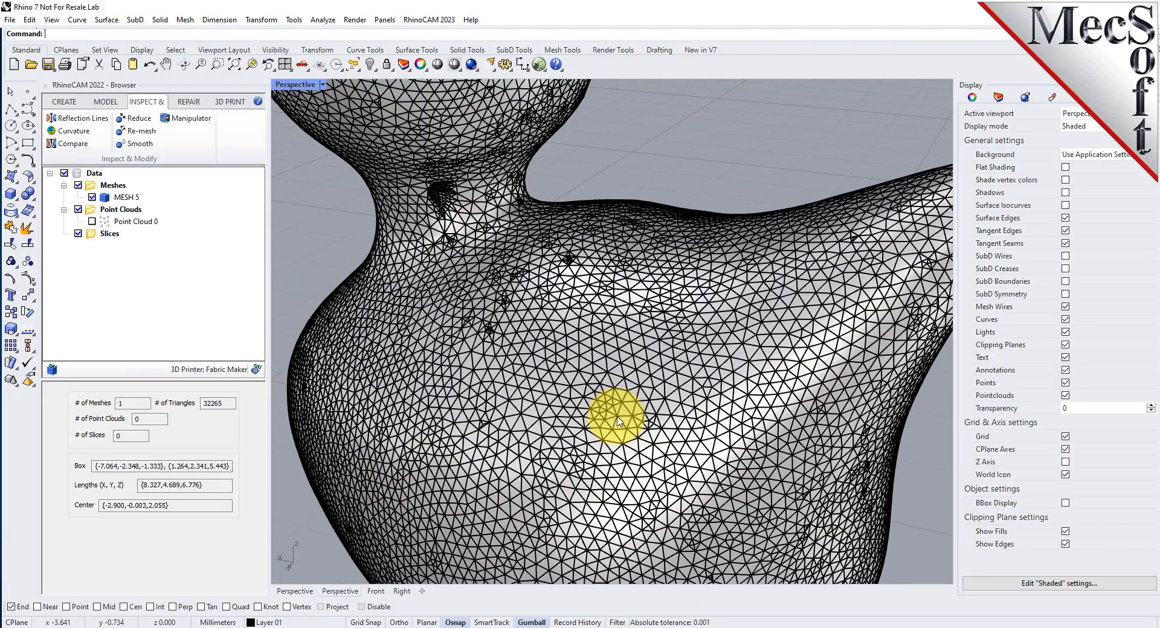
{"action": "right_click_drag", "start_coordinate": [725, 396], "coordinate": [568, 371]}
{"action": "scroll", "coordinate": [735, 373], "scroll_direction": "down", "scroll_amount": 5}
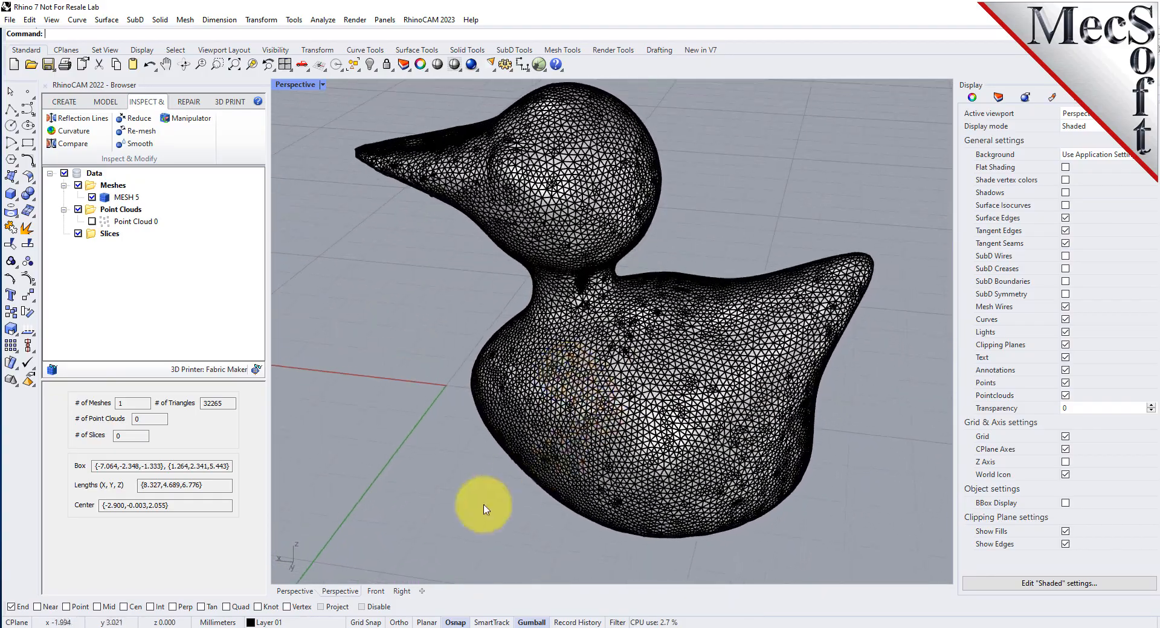
{"action": "scroll", "coordinate": [487, 502], "scroll_direction": "down", "scroll_amount": 2}
{"action": "scroll", "coordinate": [565, 430], "scroll_direction": "up", "scroll_amount": 2}
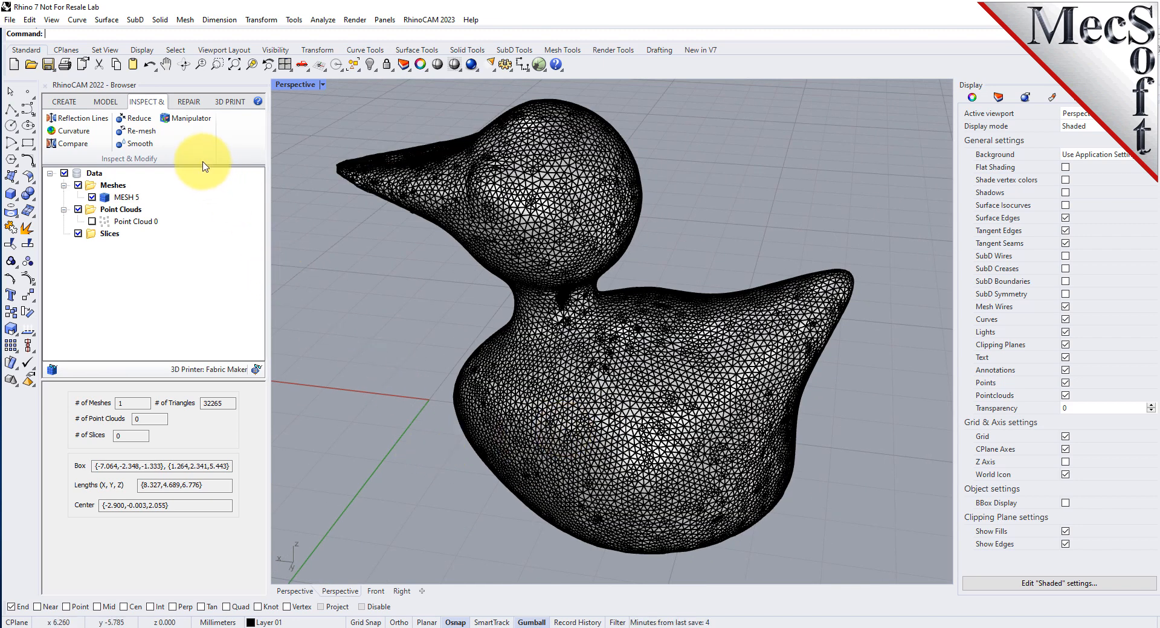
Step: Render 10 vertical reflection lines of thickness 10 on the duck mesh and inspect how they flow over the surface
{"action": "left_click", "coordinate": [84, 119]}
{"action": "left_click", "coordinate": [502, 224]}
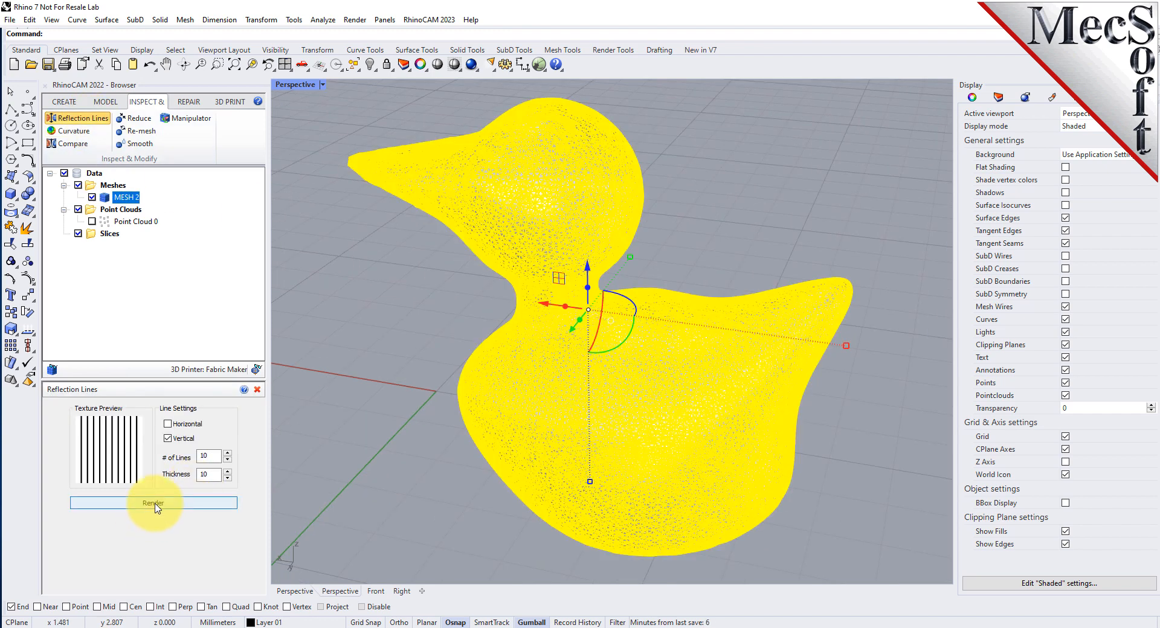
{"action": "left_click", "coordinate": [155, 504]}
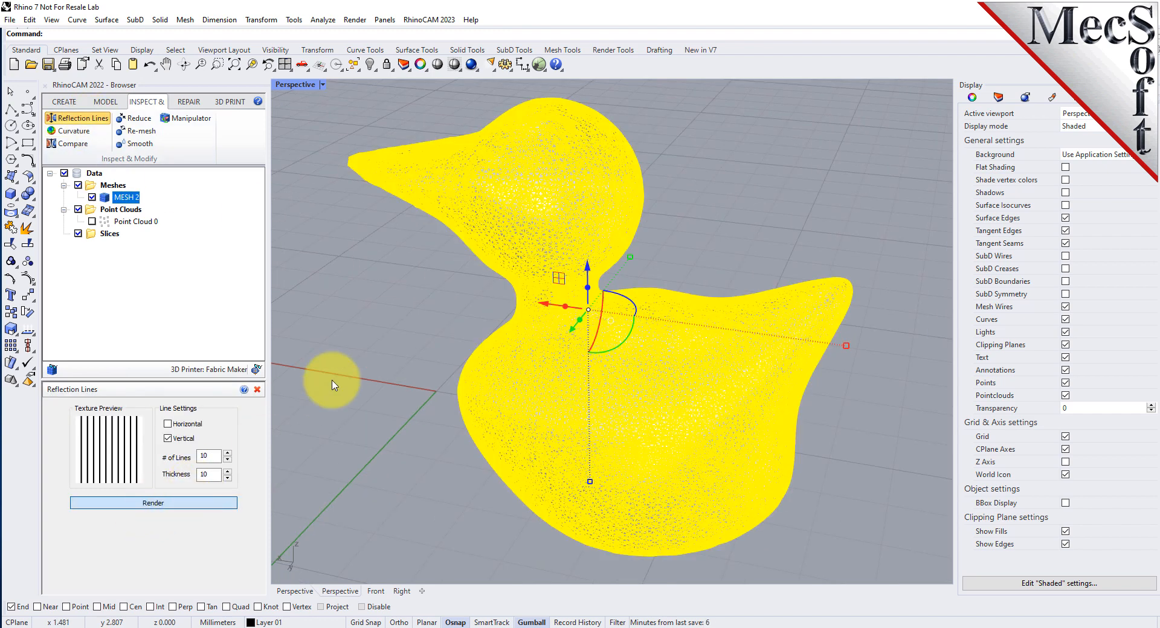
{"action": "left_click", "coordinate": [426, 287]}
{"action": "right_click_drag", "start_coordinate": [427, 287], "coordinate": [579, 339]}
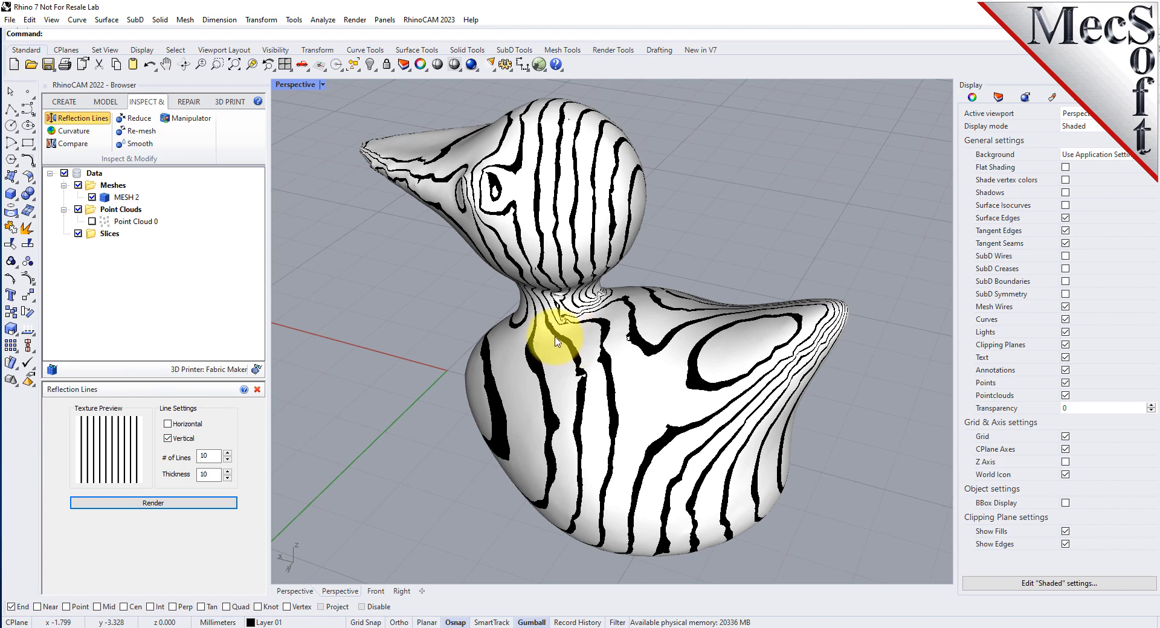
Step: Analyze the duck mesh's mean curvature, inspect the colour map, close the analysis and deselect the mesh
{"action": "left_click", "coordinate": [78, 131]}
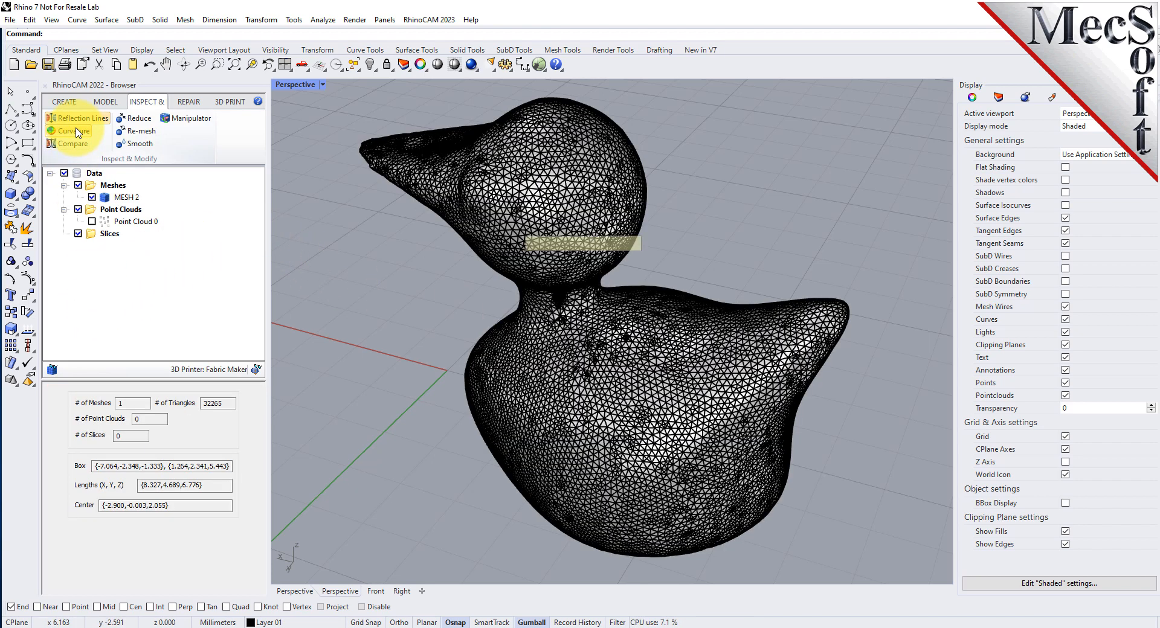
{"action": "left_click", "coordinate": [502, 365]}
{"action": "left_click", "coordinate": [151, 452]}
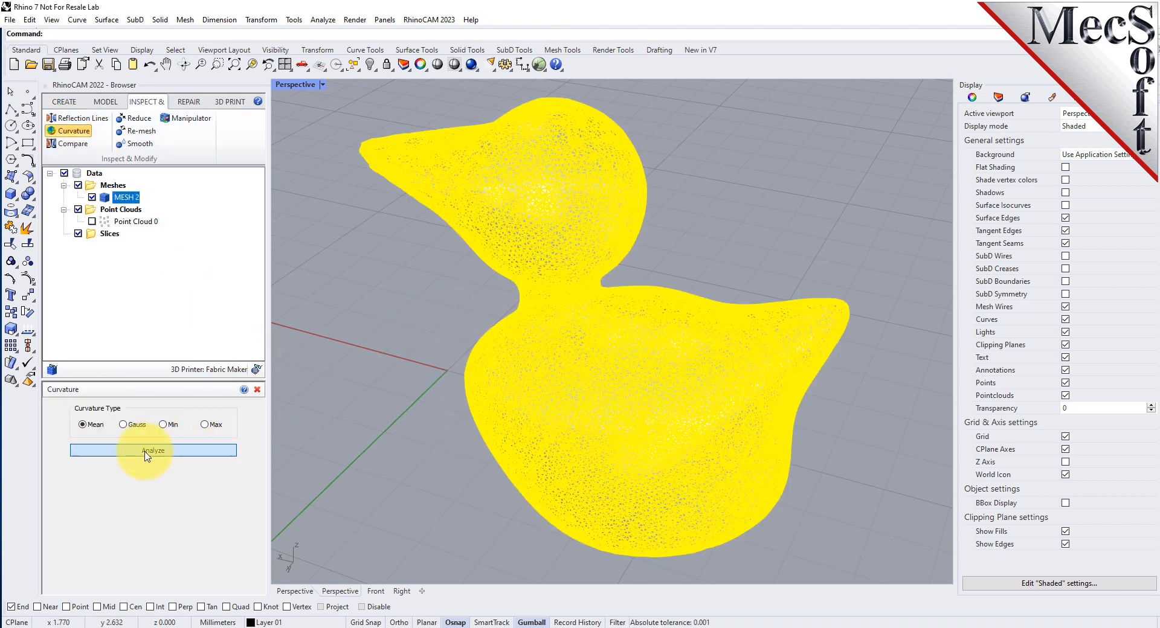
{"action": "right_click_drag", "start_coordinate": [676, 465], "coordinate": [735, 383]}
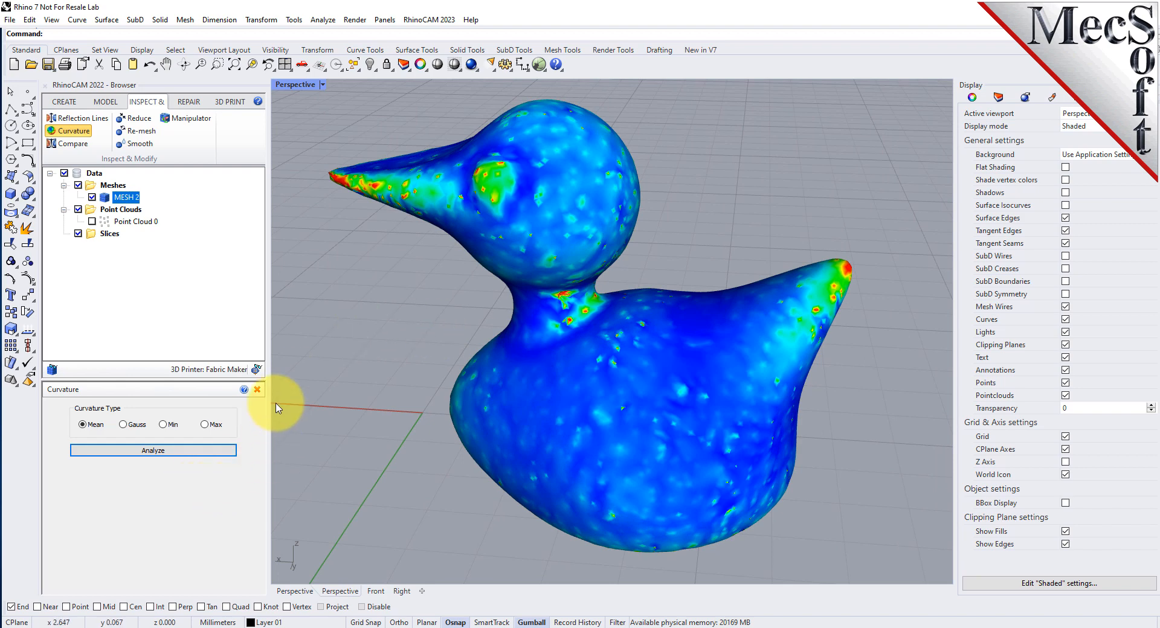
{"action": "left_click", "coordinate": [258, 391]}
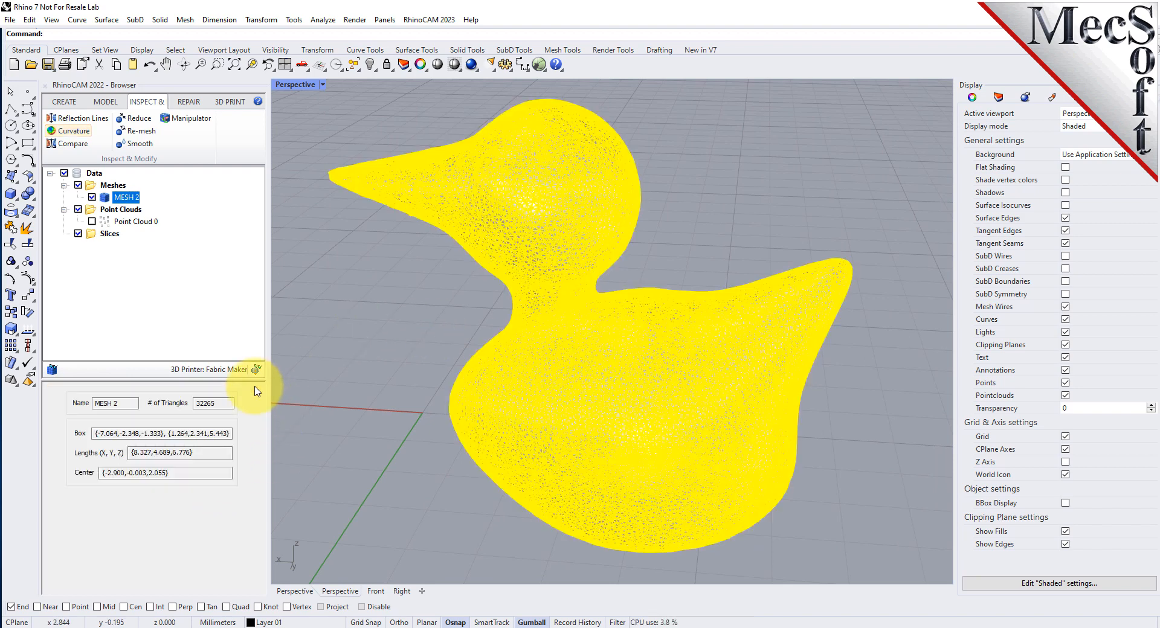
{"action": "left_click", "coordinate": [464, 323]}
{"action": "mouse_move", "coordinate": [581, 402]}
{"action": "right_mouse_down"}
{"action": "mouse_move", "coordinate": [562, 407]}
{"action": "mouse_move", "coordinate": [586, 337]}
{"action": "mouse_move", "coordinate": [561, 469]}
{"action": "mouse_move", "coordinate": [580, 360]}
{"action": "mouse_move", "coordinate": [623, 228]}
{"action": "mouse_move", "coordinate": [632, 262]}
{"action": "mouse_move", "coordinate": [611, 316]}
{"action": "mouse_move", "coordinate": [595, 202]}
{"action": "mouse_move", "coordinate": [612, 367]}
{"action": "mouse_move", "coordinate": [611, 355]}
{"action": "right_mouse_up"}
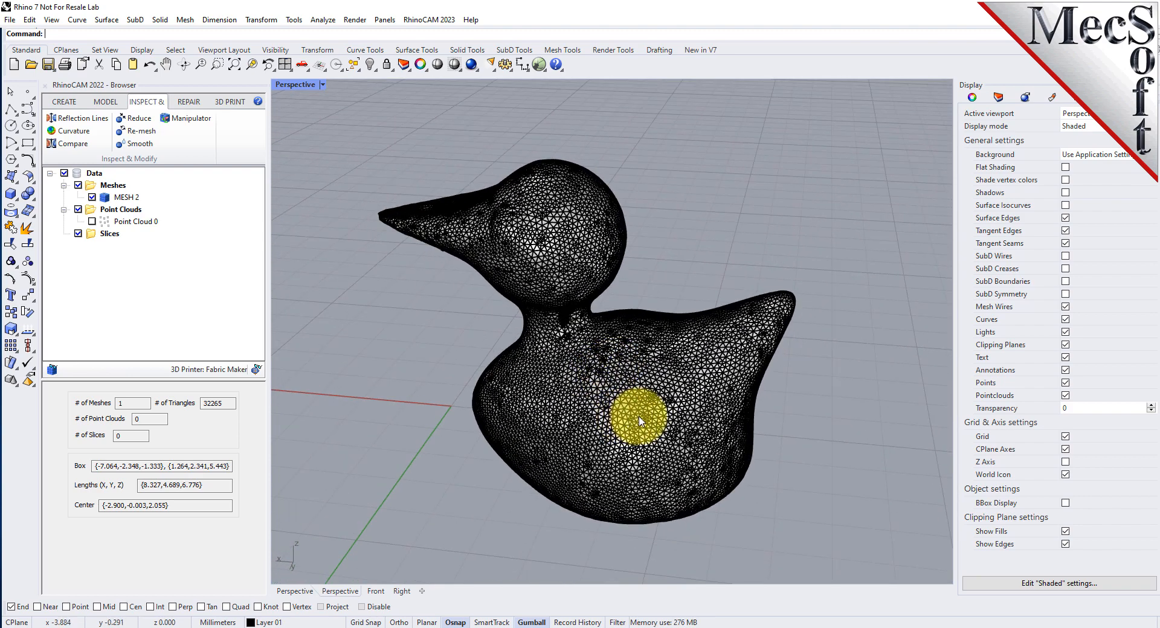
{"action": "scroll", "coordinate": [611, 403], "scroll_direction": "up", "scroll_amount": 2}
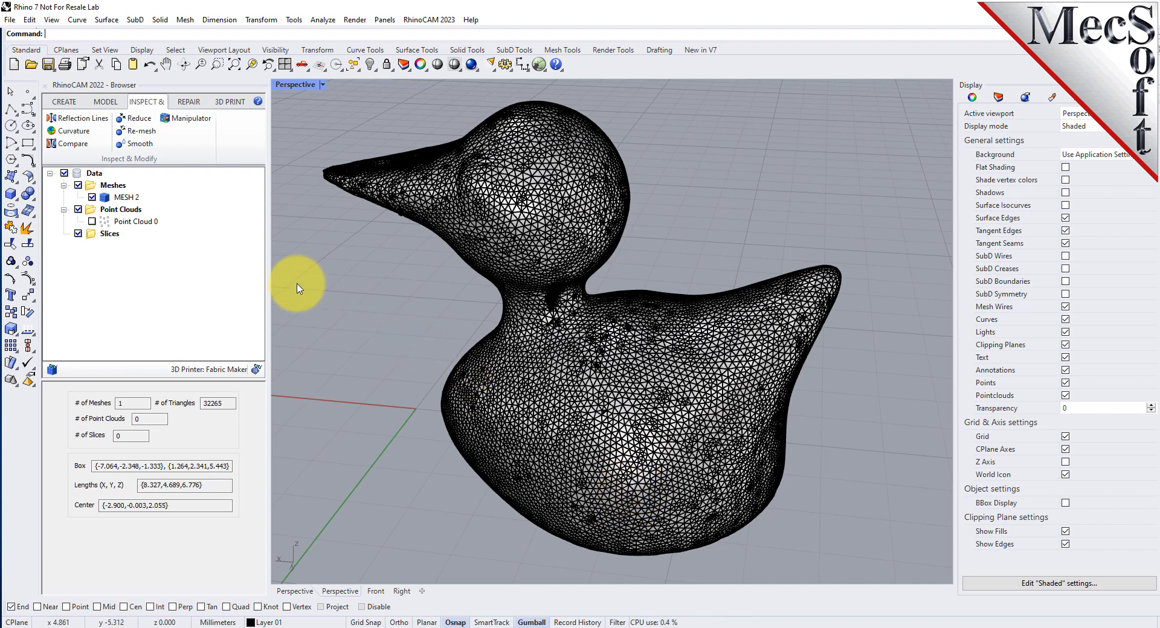
Step: Slice the duck mesh with a distance of 1 between each slice and deselect the mesh
{"action": "left_click", "coordinate": [106, 101]}
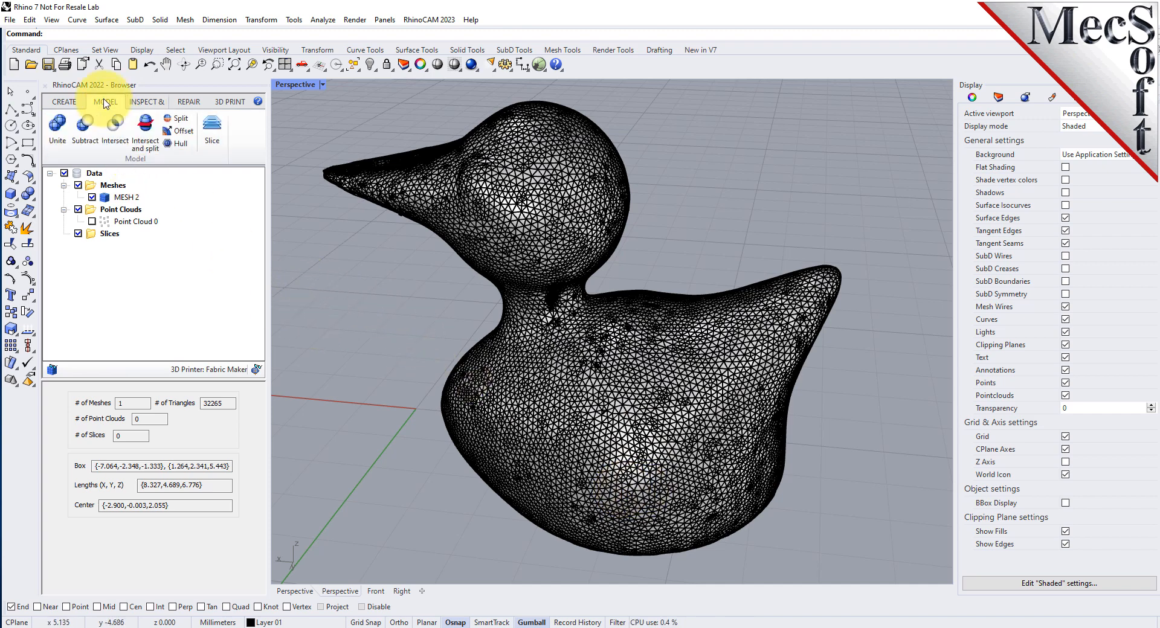
{"action": "left_click", "coordinate": [211, 130]}
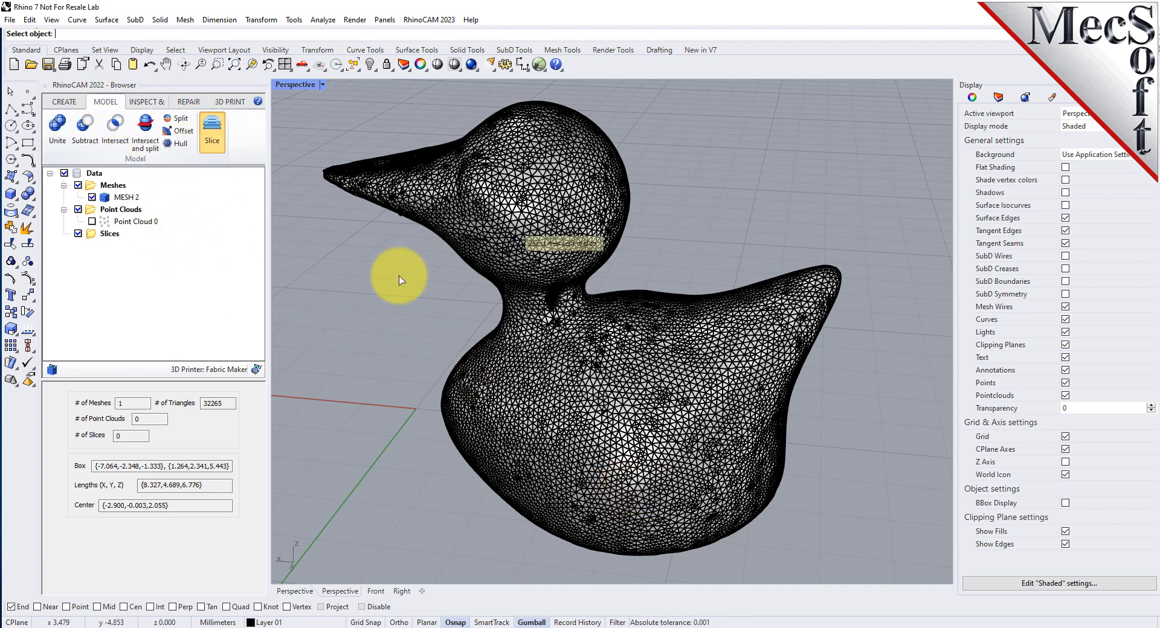
{"action": "left_click", "coordinate": [507, 201]}
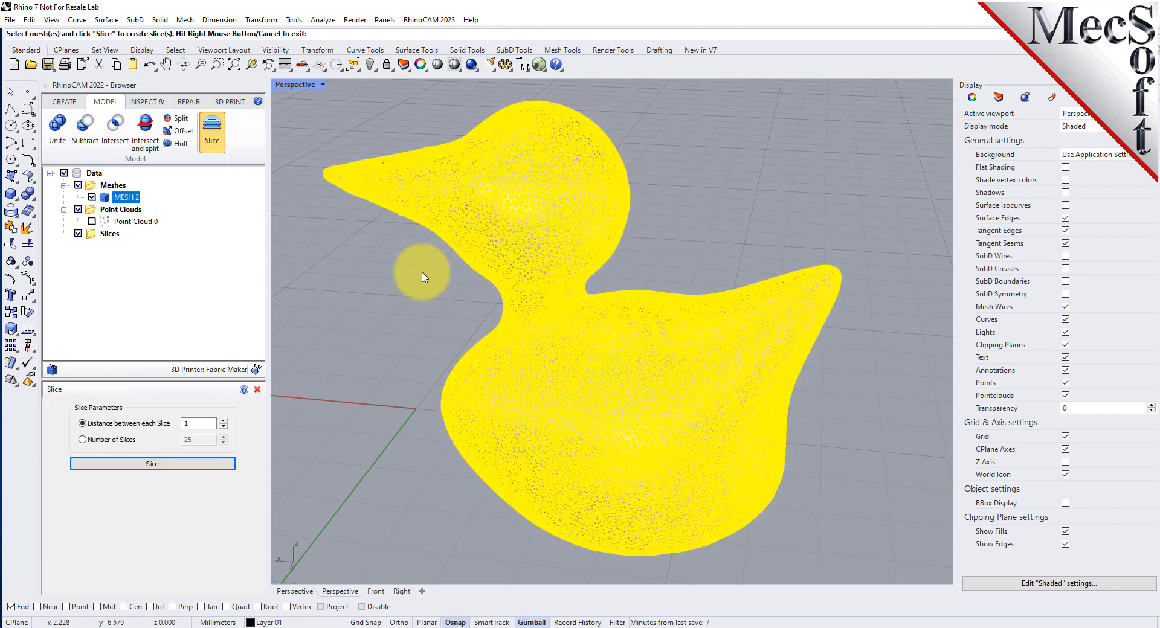
{"action": "left_click", "coordinate": [151, 464]}
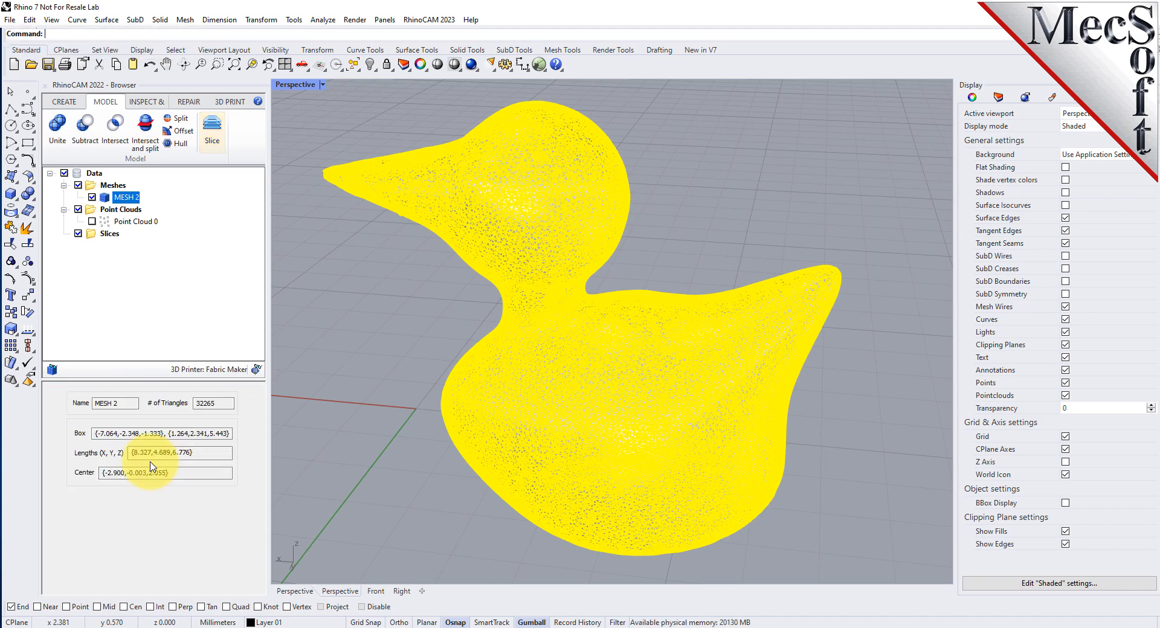
{"action": "left_click", "coordinate": [427, 305]}
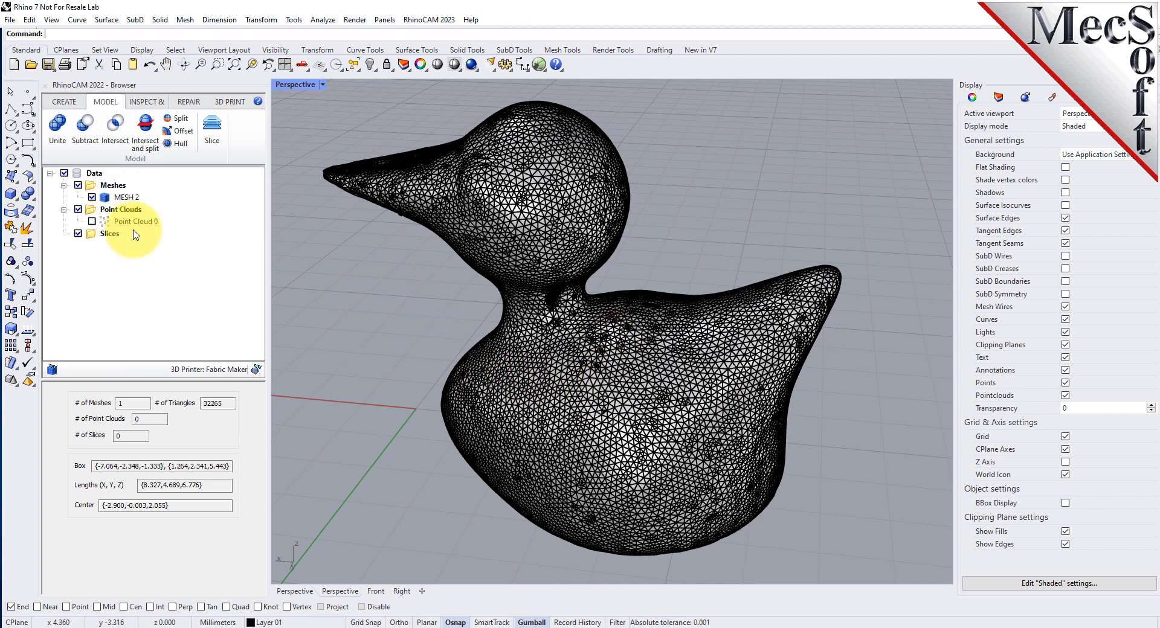
Step: Check the properties of Slice1 and examine its stacked contours in the perspective view
{"action": "left_click", "coordinate": [109, 234]}
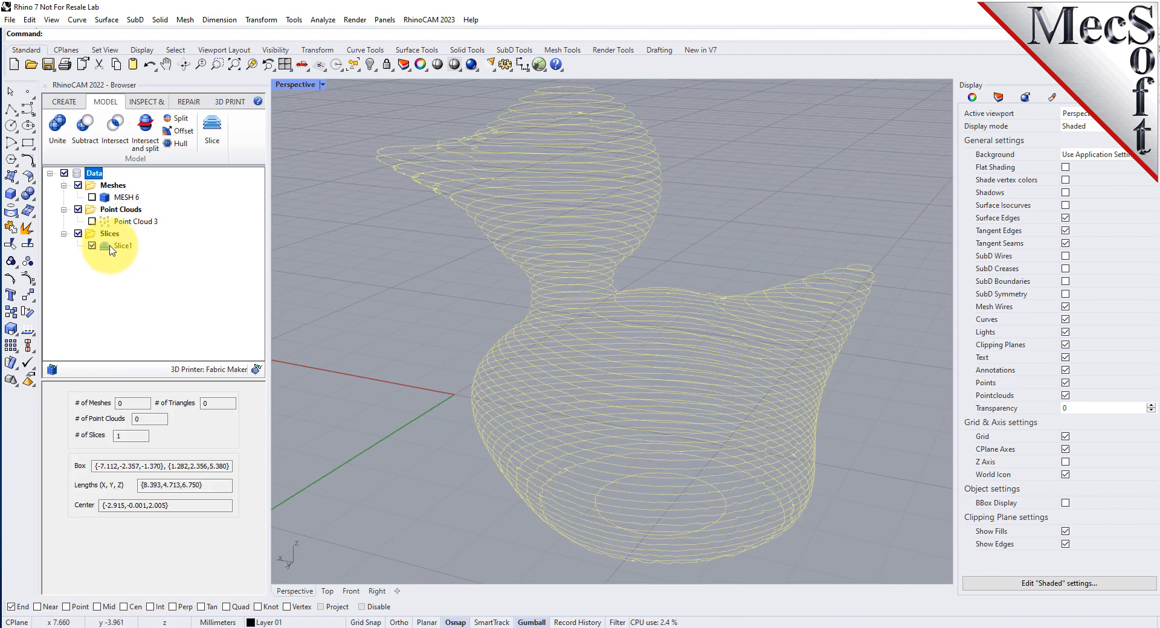
{"action": "left_click", "coordinate": [121, 246]}
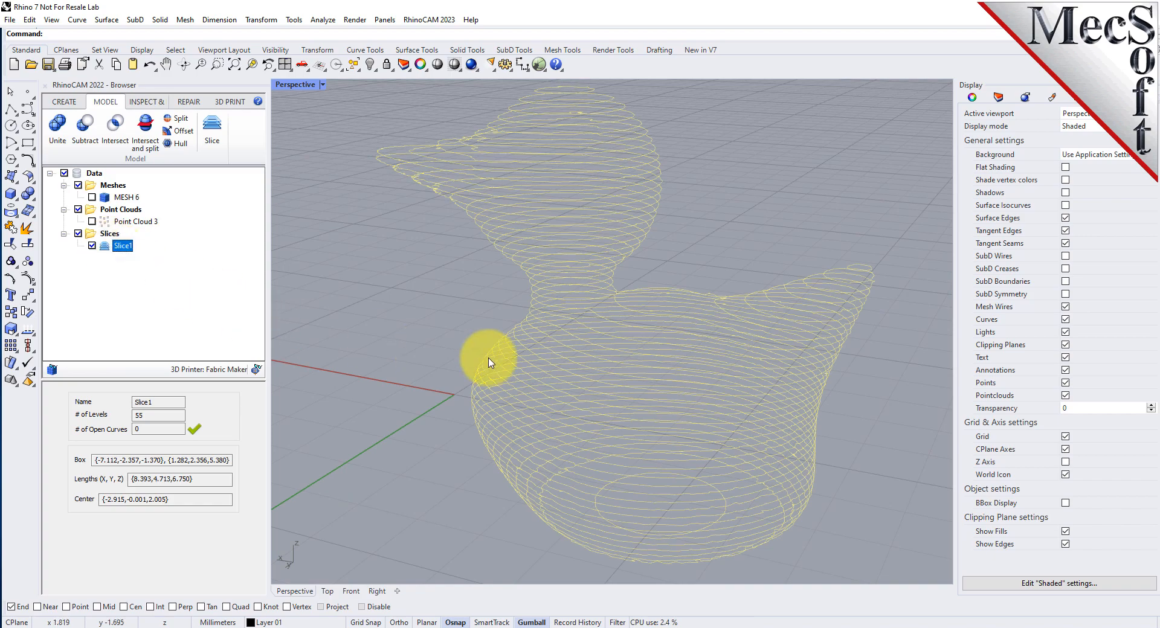
{"action": "right_click_drag", "start_coordinate": [491, 362], "coordinate": [625, 368]}
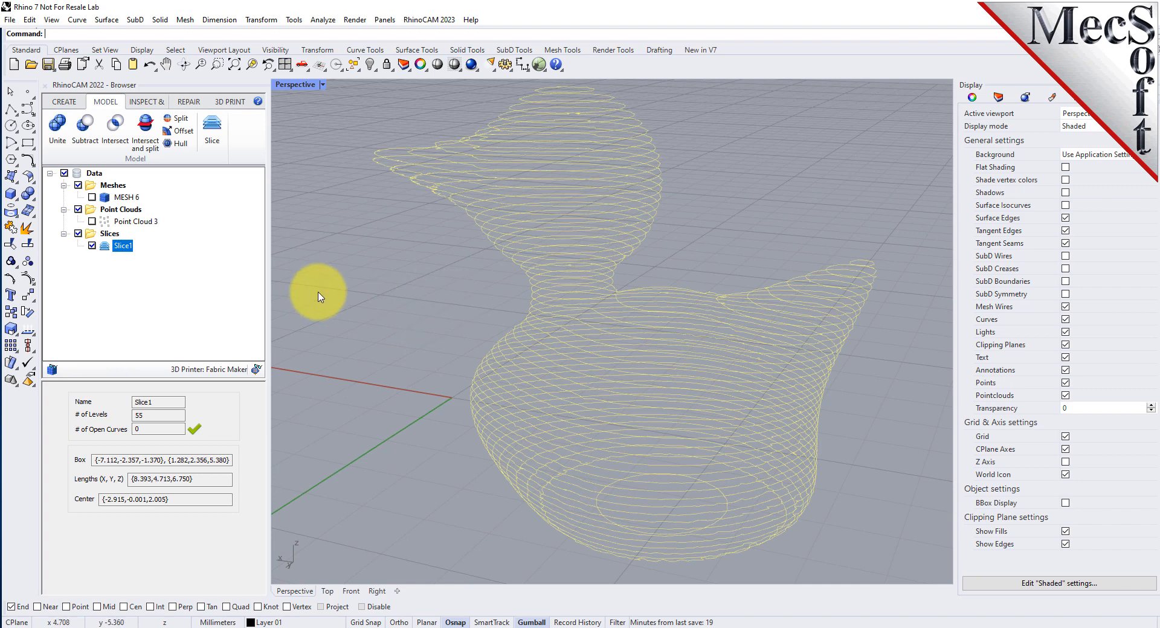
Step: Hide Slice1 and show the duck mesh again
{"action": "left_click", "coordinate": [88, 235]}
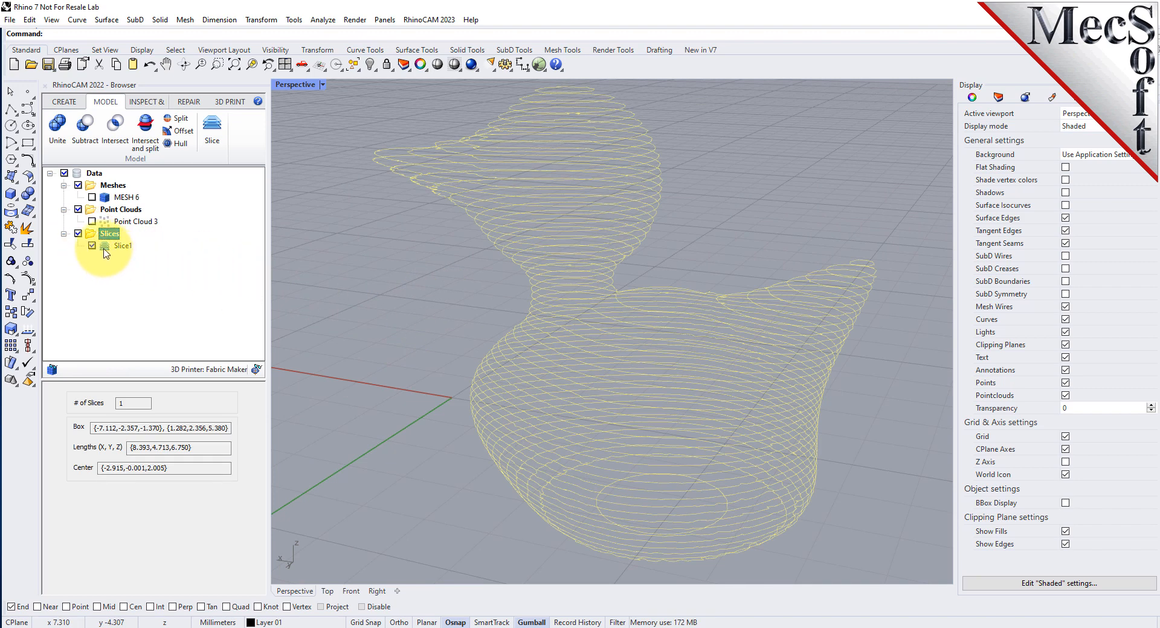
{"action": "left_click", "coordinate": [92, 246]}
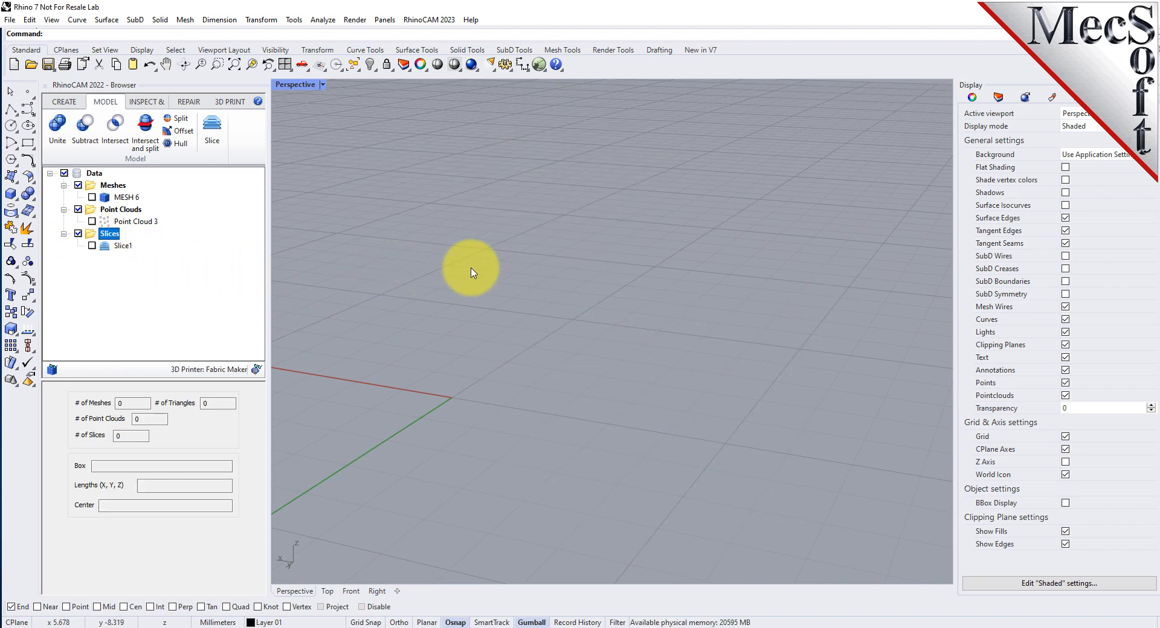
{"action": "left_click", "coordinate": [92, 197]}
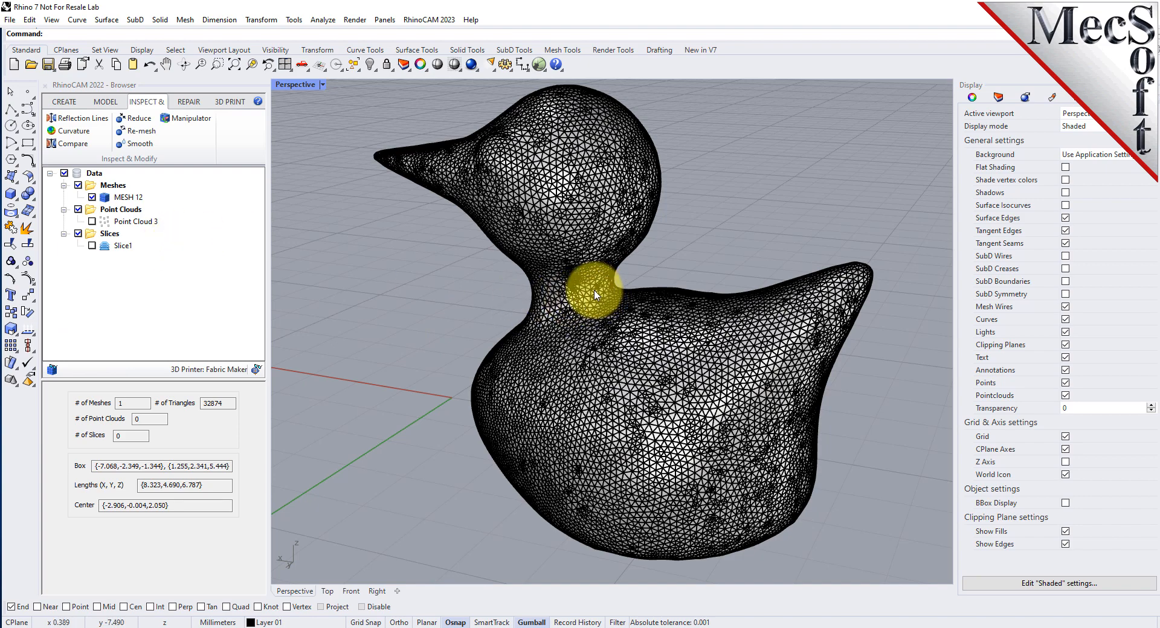
Step: Rotate the duck mesh 90 degrees about its X axis with the gumball and deselect it
{"action": "scroll", "coordinate": [546, 290], "scroll_direction": "down", "scroll_amount": 2}
{"action": "mouse_move", "coordinate": [678, 290]}
{"action": "right_mouse_down"}
{"action": "mouse_move", "coordinate": [662, 363]}
{"action": "mouse_move", "coordinate": [673, 285]}
{"action": "right_mouse_up"}
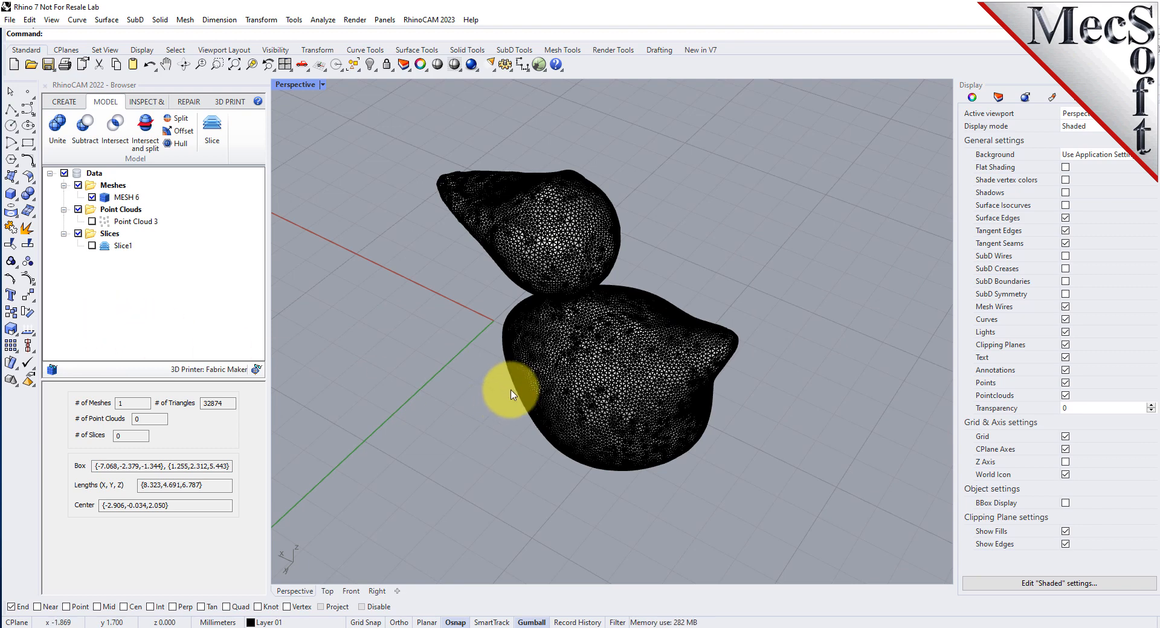
{"action": "left_click", "coordinate": [624, 393]}
{"action": "right_click_drag", "start_coordinate": [511, 425], "coordinate": [491, 483]}
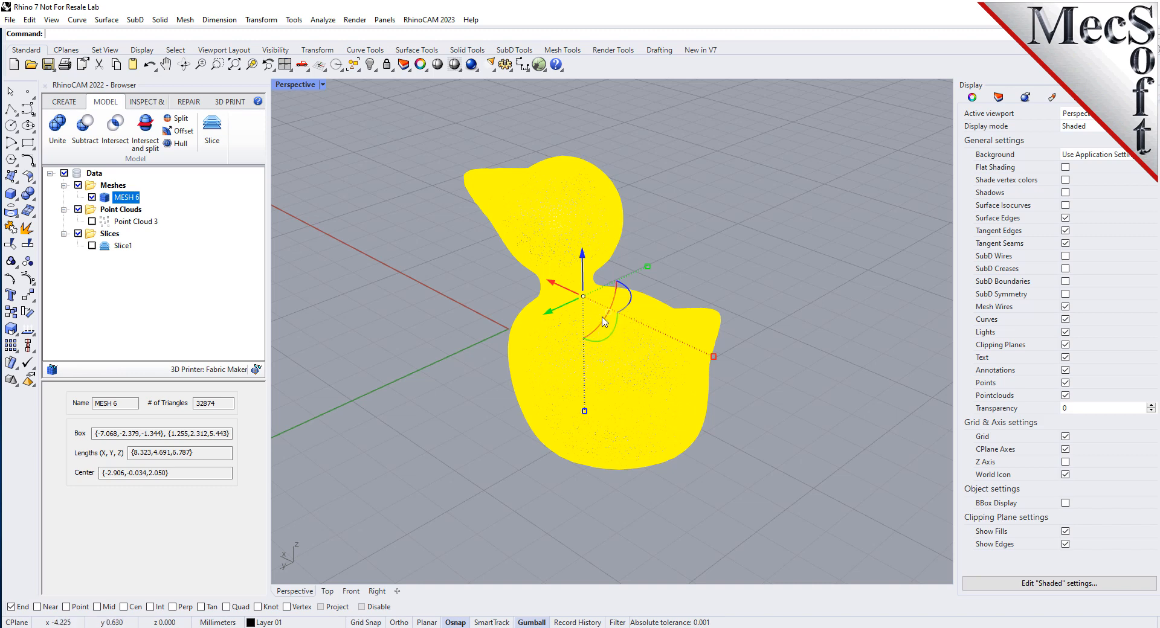
{"action": "mouse_move", "coordinate": [607, 321]}
{"action": "right_mouse_down"}
{"action": "mouse_move", "coordinate": [738, 313]}
{"action": "mouse_move", "coordinate": [629, 320]}
{"action": "right_mouse_up"}
{"action": "left_click", "coordinate": [629, 319]}
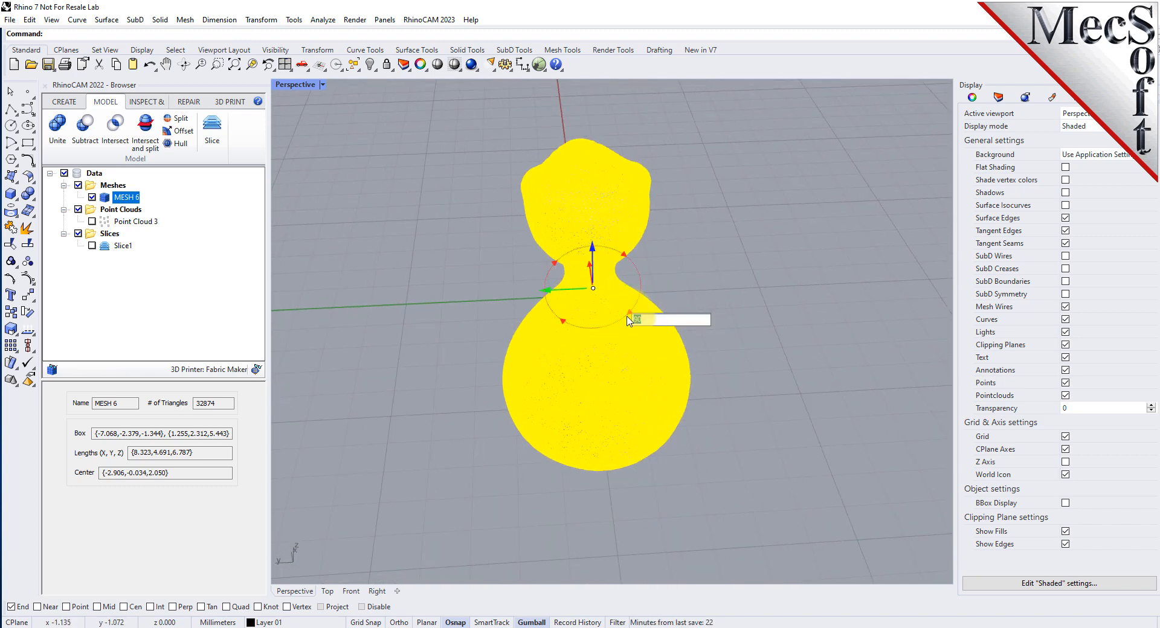
{"action": "key", "text": "Return"}
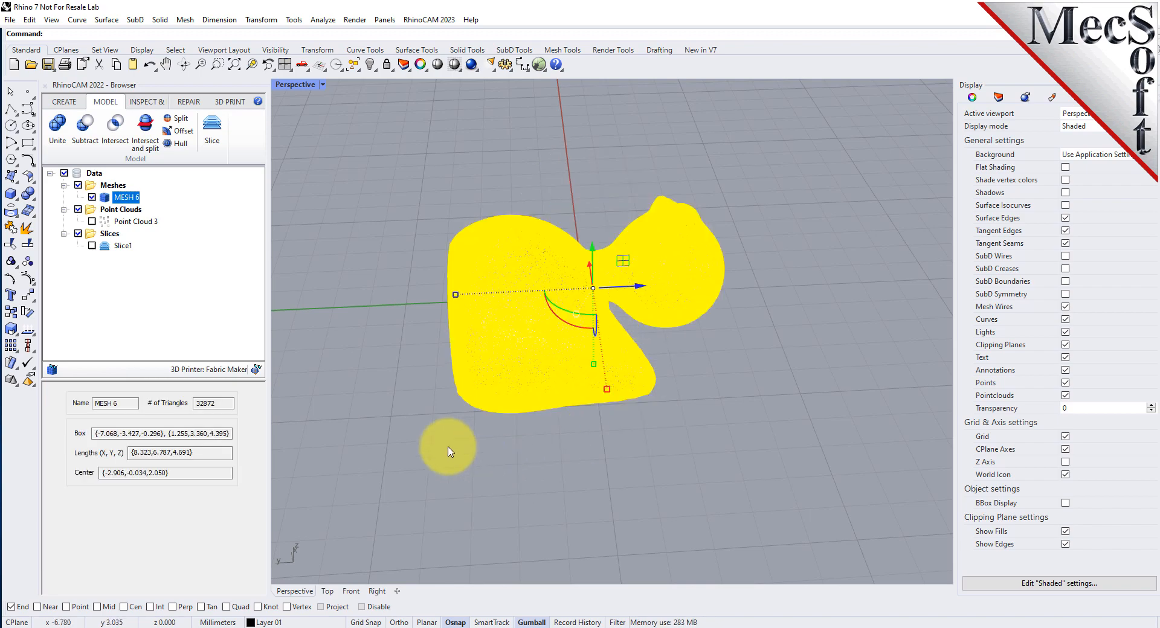
{"action": "left_click", "coordinate": [377, 338]}
Step: Offset the duck mesh by a distance of -0.1 with a new tolerance value, and select the resulting inner mesh
{"action": "right_click_drag", "start_coordinate": [428, 333], "coordinate": [489, 321]}
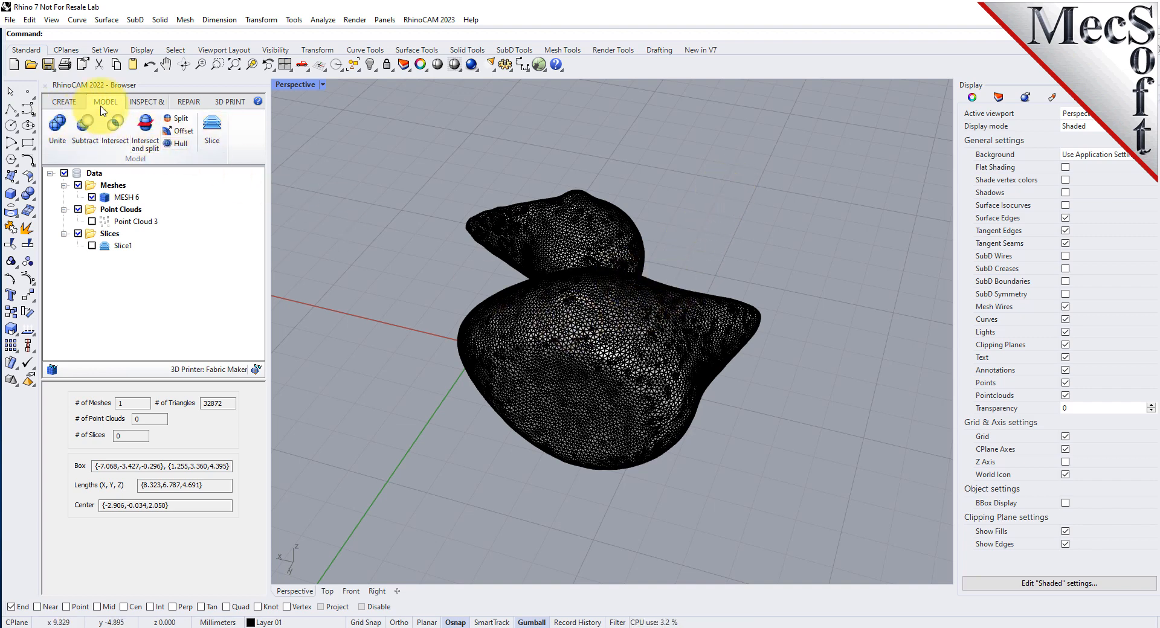
{"action": "left_click", "coordinate": [185, 131]}
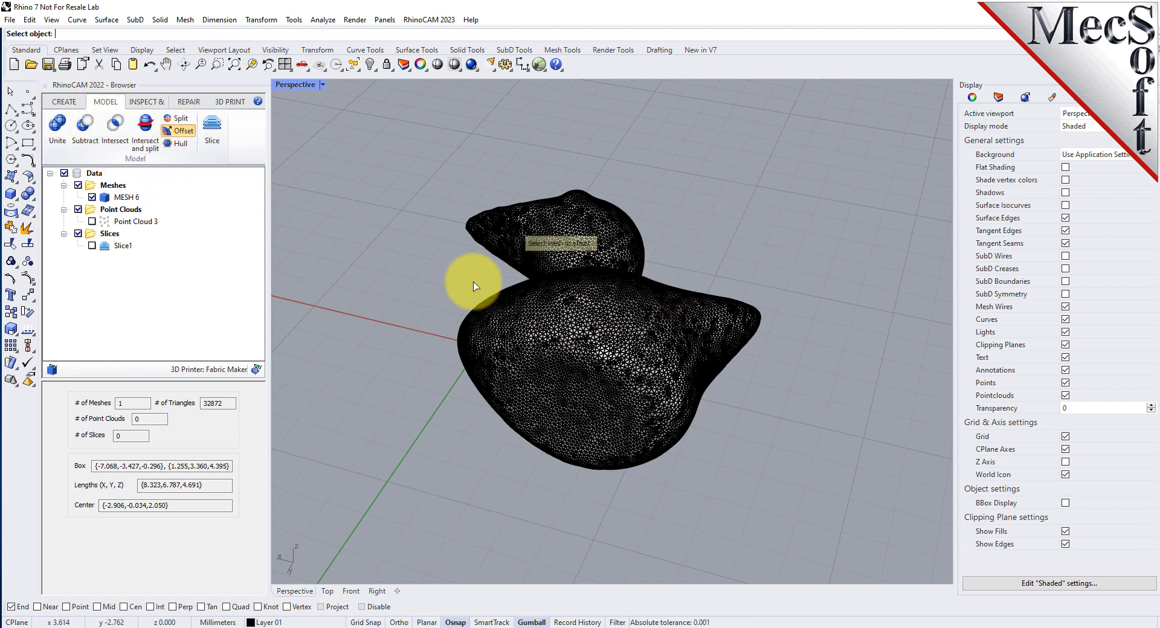
{"action": "left_click", "coordinate": [546, 315]}
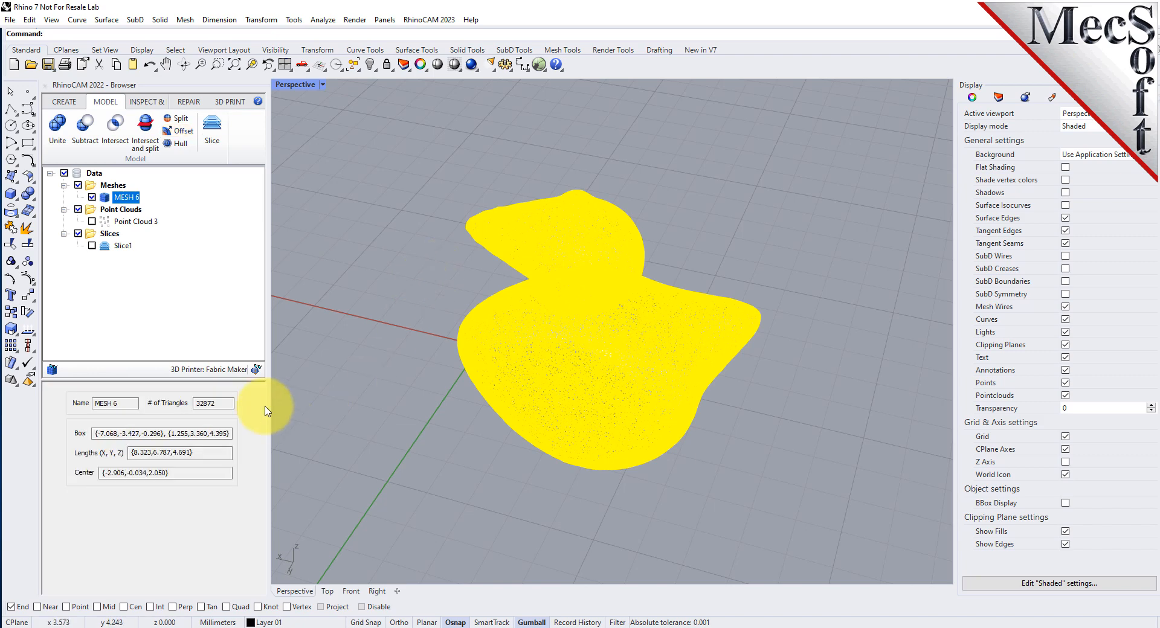
{"action": "left_click", "coordinate": [187, 131]}
{"action": "double_click", "coordinate": [153, 425]}
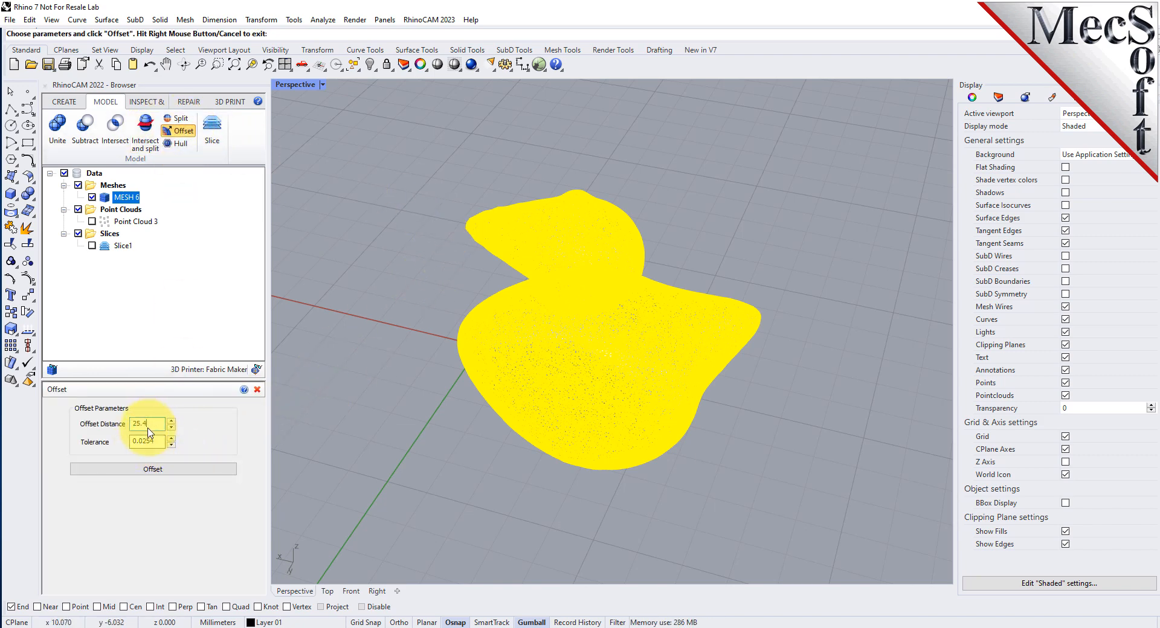
{"action": "left_click_drag", "start_coordinate": [149, 429], "coordinate": [119, 425]}
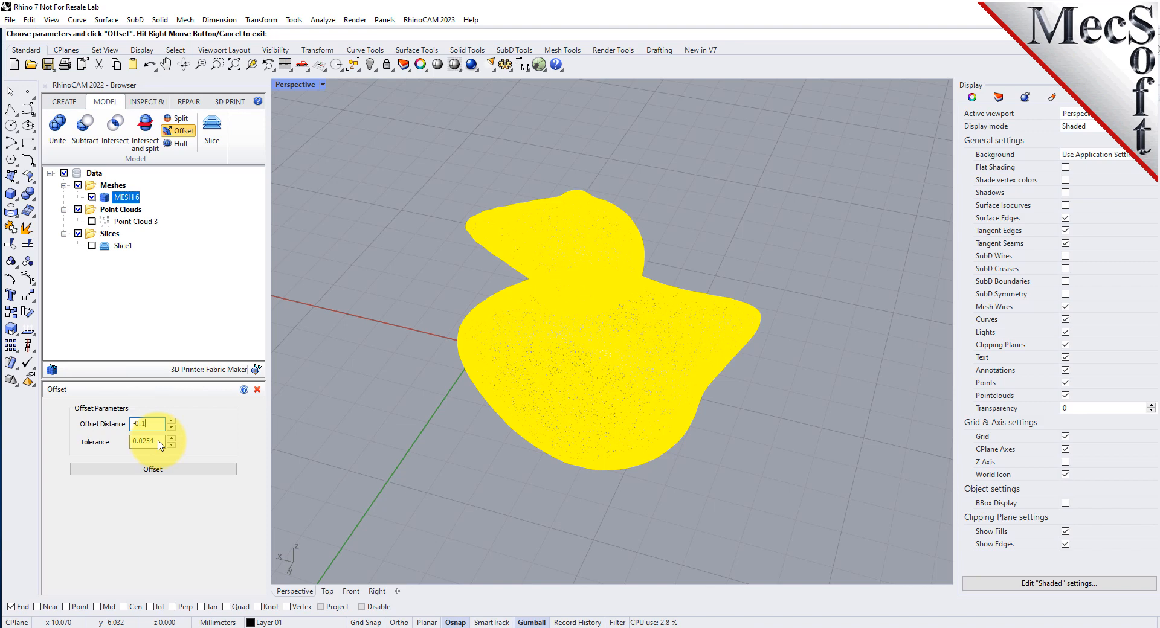
{"action": "left_click_drag", "start_coordinate": [161, 446], "coordinate": [112, 446]}
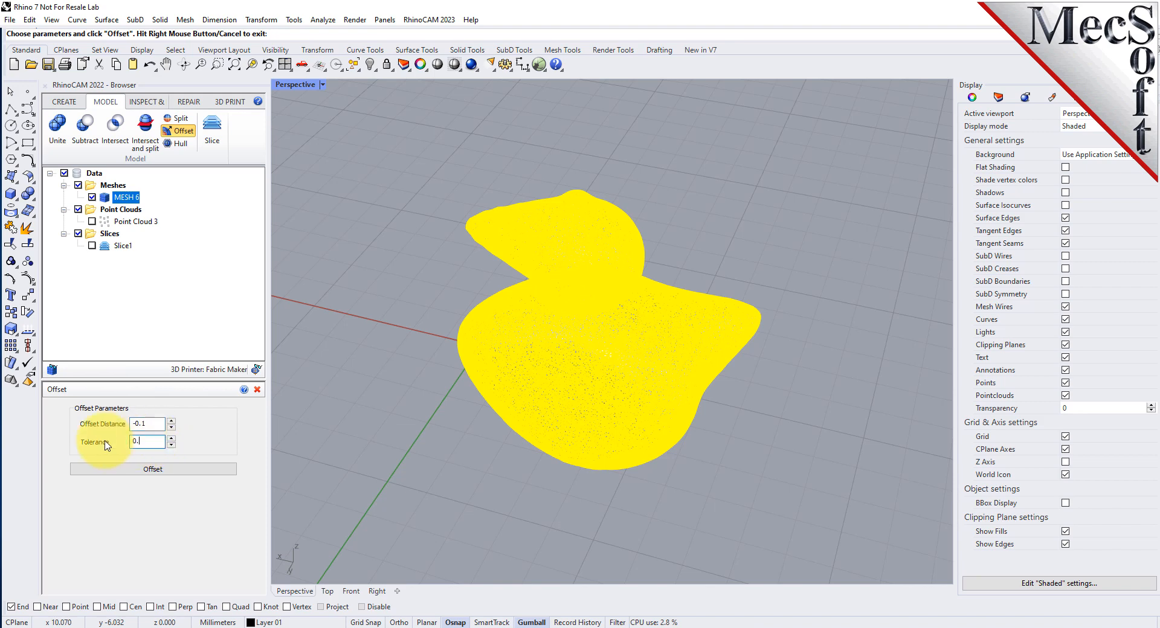
{"action": "left_click", "coordinate": [139, 468]}
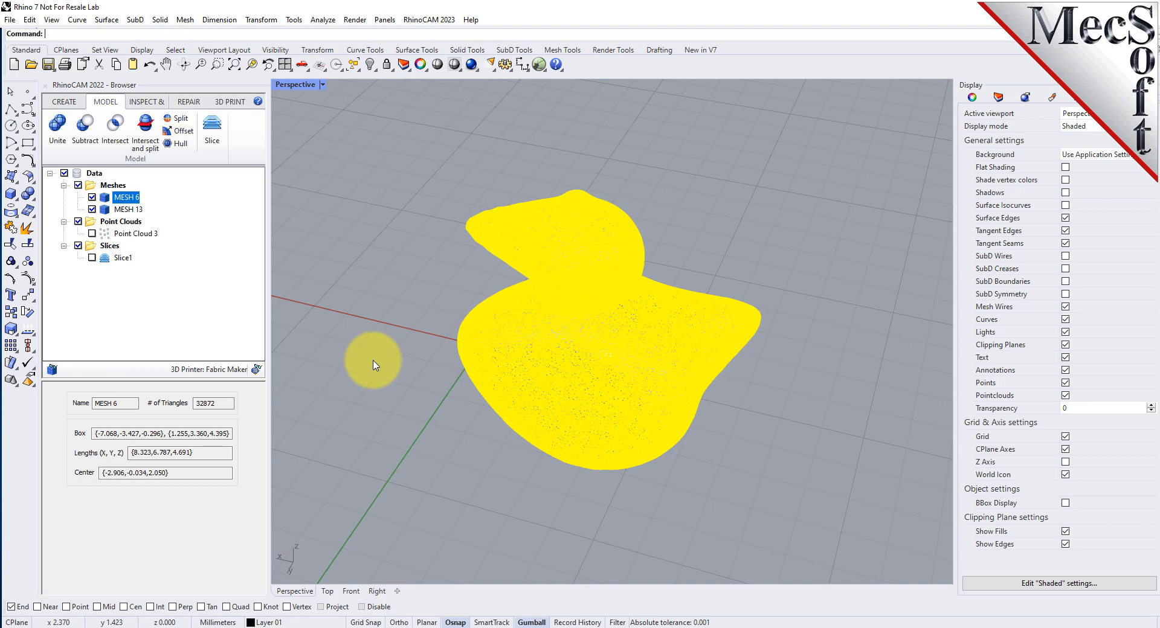
{"action": "left_click", "coordinate": [129, 210]}
{"action": "scroll", "coordinate": [655, 366], "scroll_direction": "up", "scroll_amount": 2}
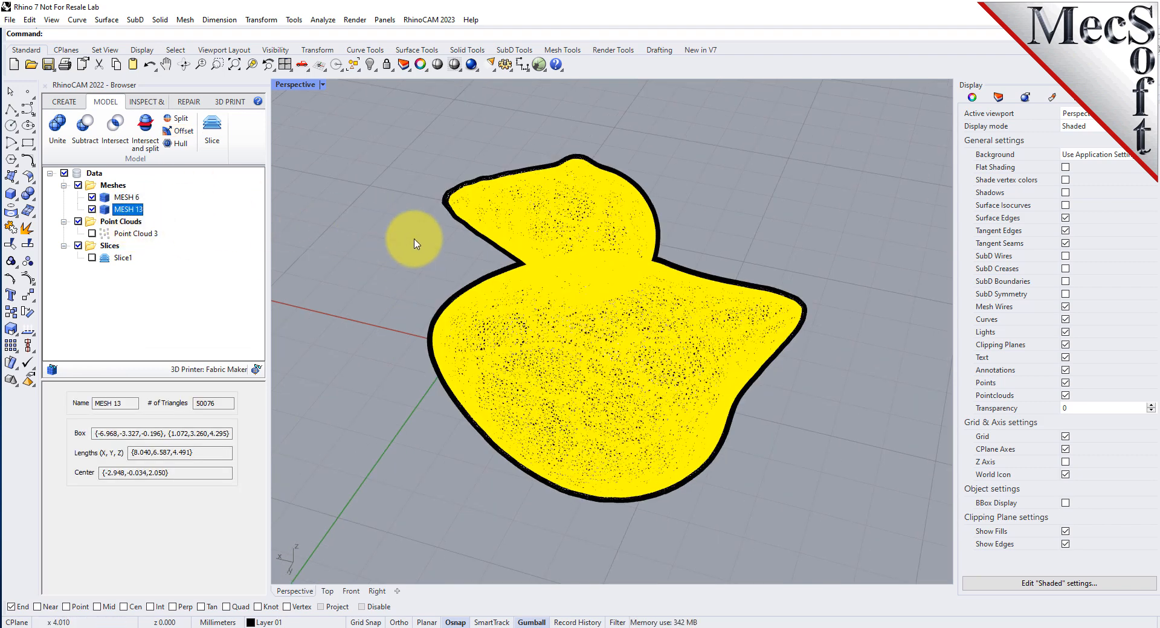
Step: Compare the properties of the inner offset mesh and the outer duck mesh in the perspective view
{"action": "left_click", "coordinate": [430, 258]}
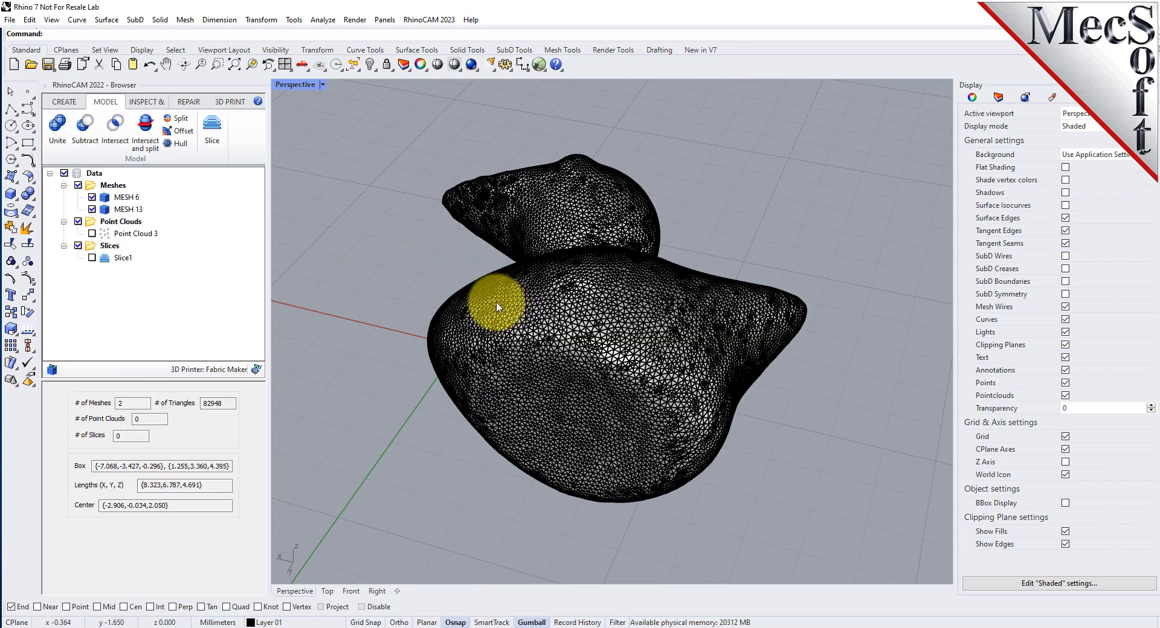
{"action": "left_click", "coordinate": [129, 210]}
{"action": "right_click_drag", "start_coordinate": [509, 315], "coordinate": [503, 289]}
{"action": "left_click", "coordinate": [123, 200]}
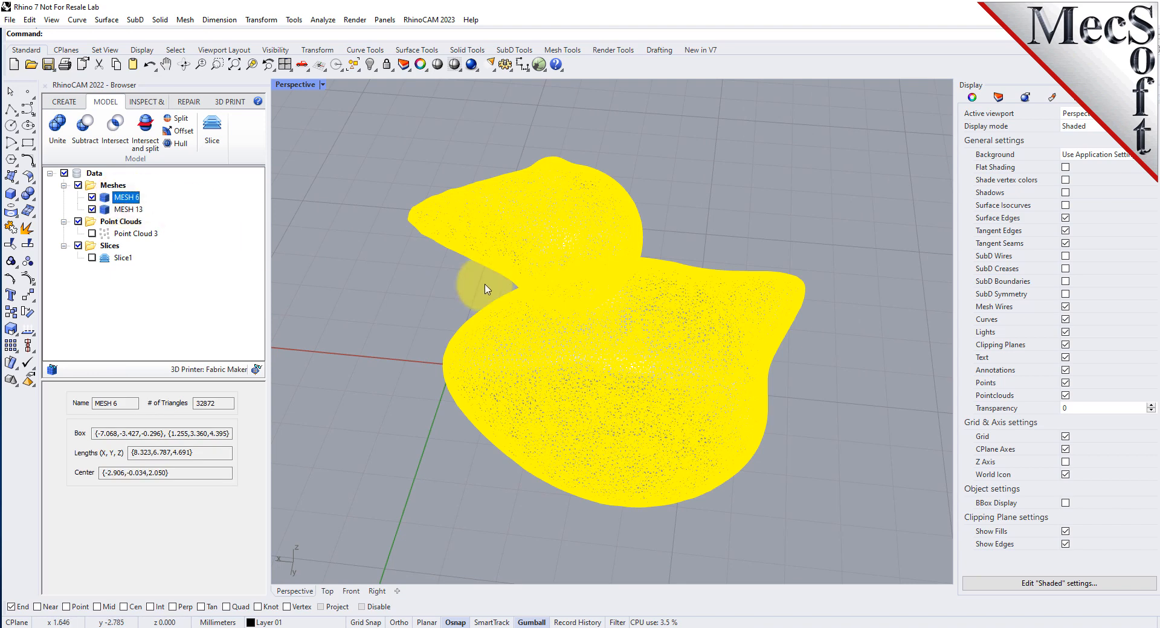
{"action": "left_click", "coordinate": [445, 299]}
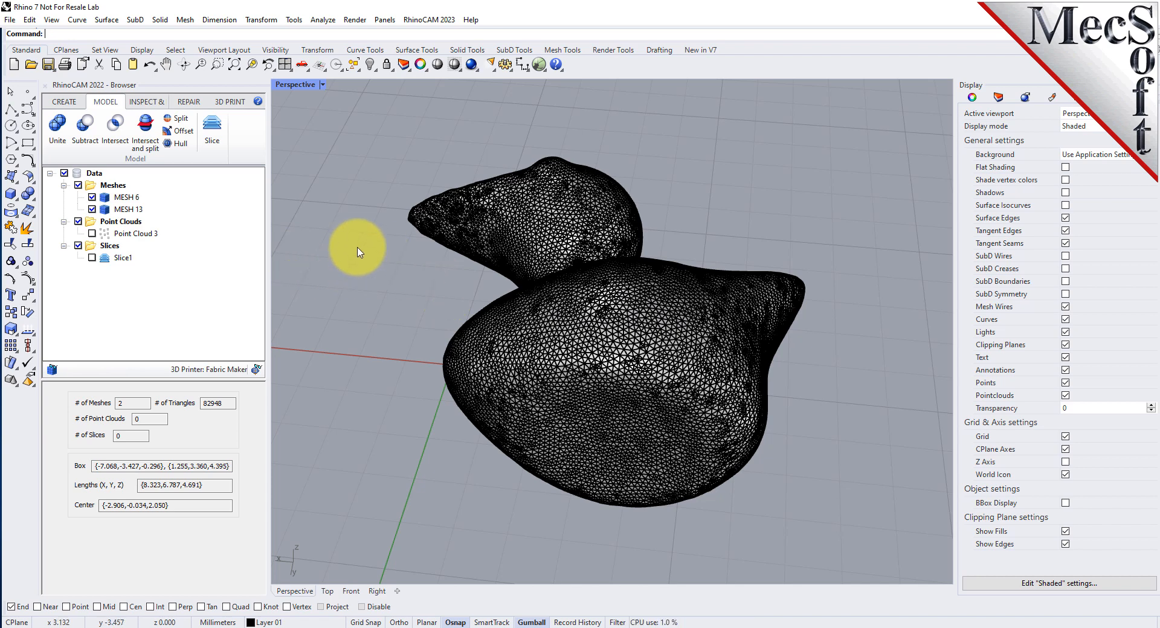
{"action": "left_click", "coordinate": [181, 120]}
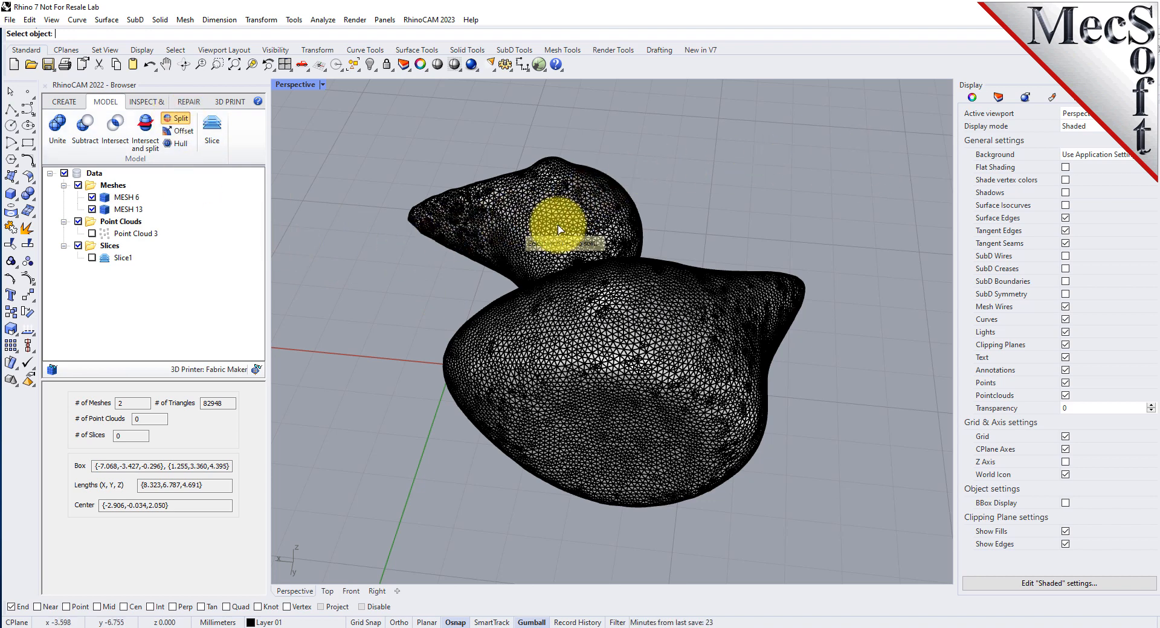
{"action": "left_click_drag", "start_coordinate": [314, 565], "coordinate": [895, 90]}
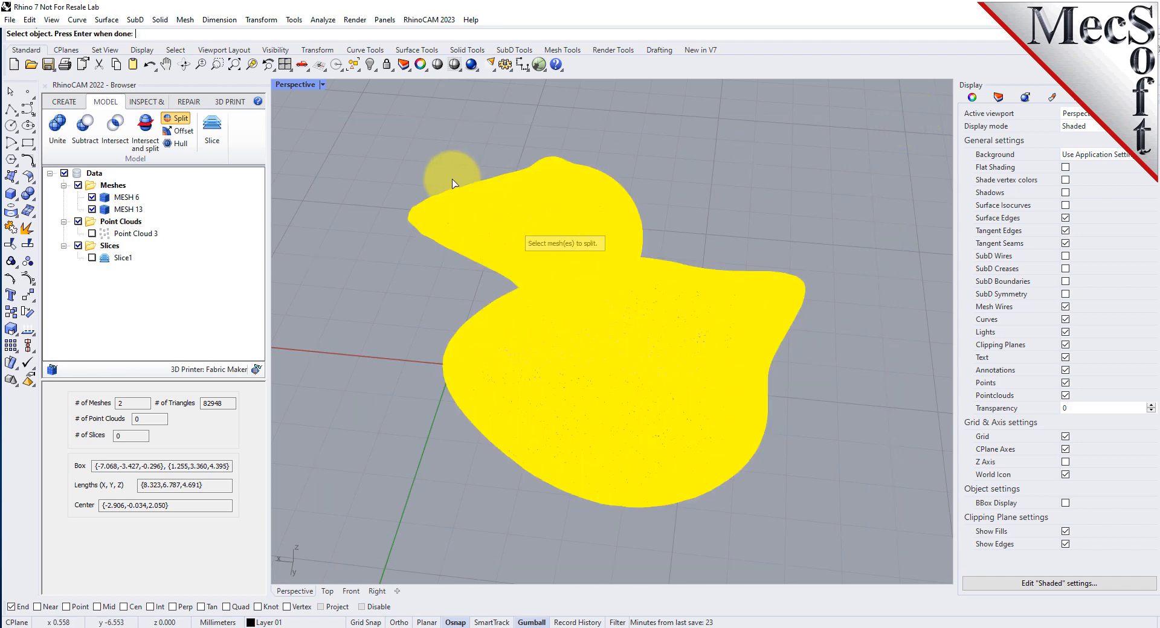
{"action": "key", "text": "Return"}
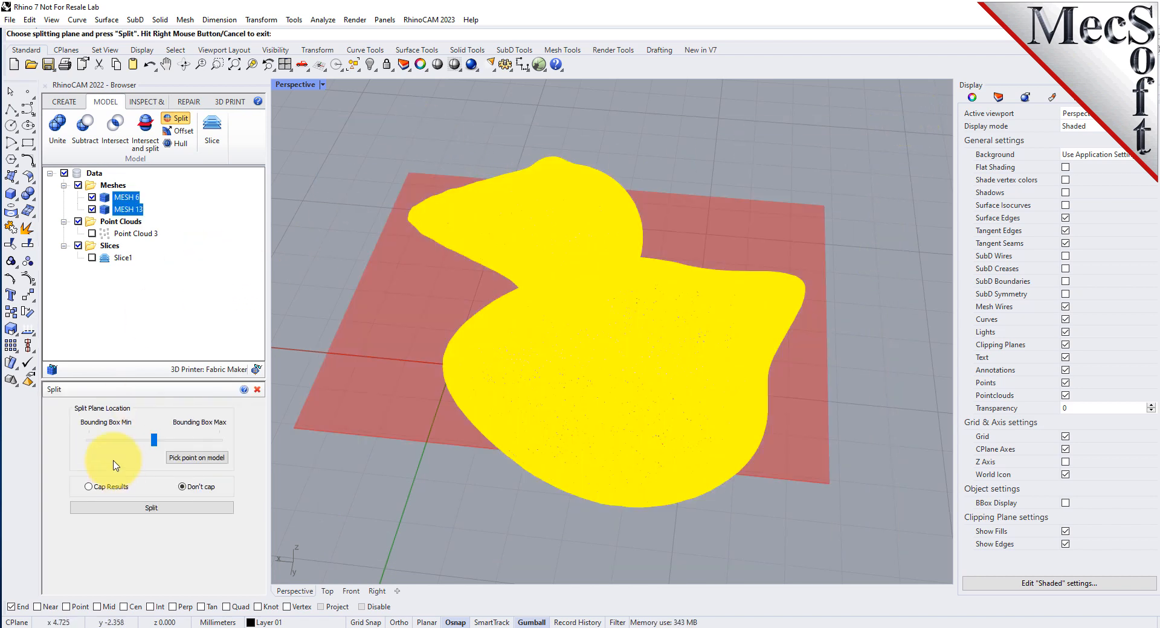
{"action": "left_click_drag", "start_coordinate": [155, 441], "coordinate": [190, 441]}
{"action": "right_click", "coordinate": [356, 430]}
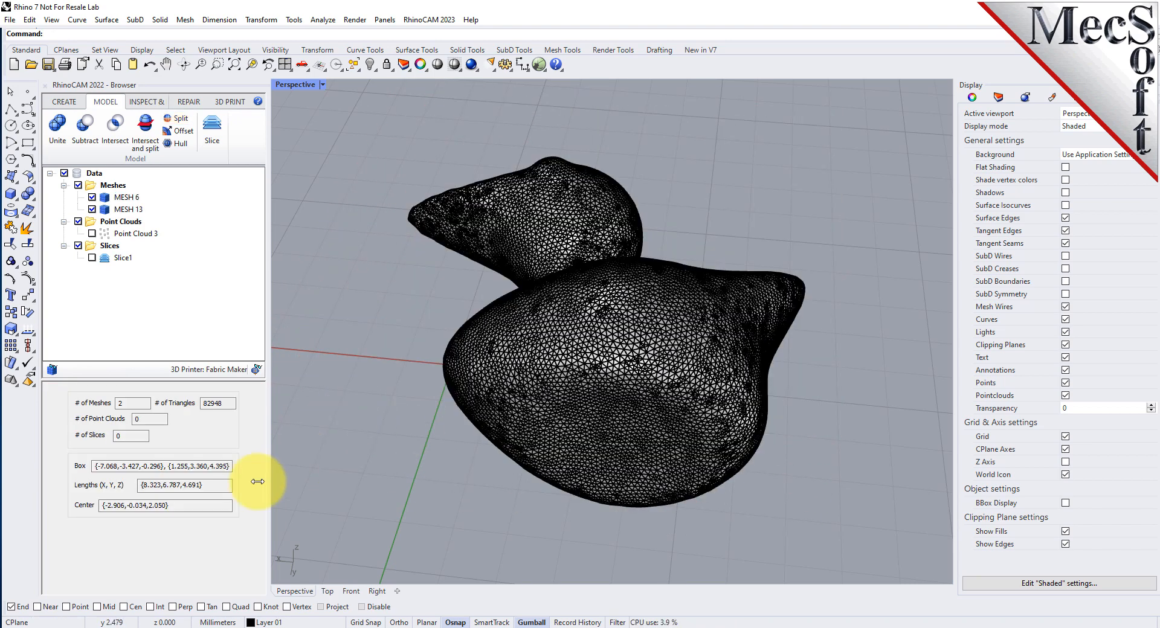
Step: Try to set up a split of the outer duck mesh alone, adjusting the split plane near the beak tip
{"action": "left_click", "coordinate": [531, 229]}
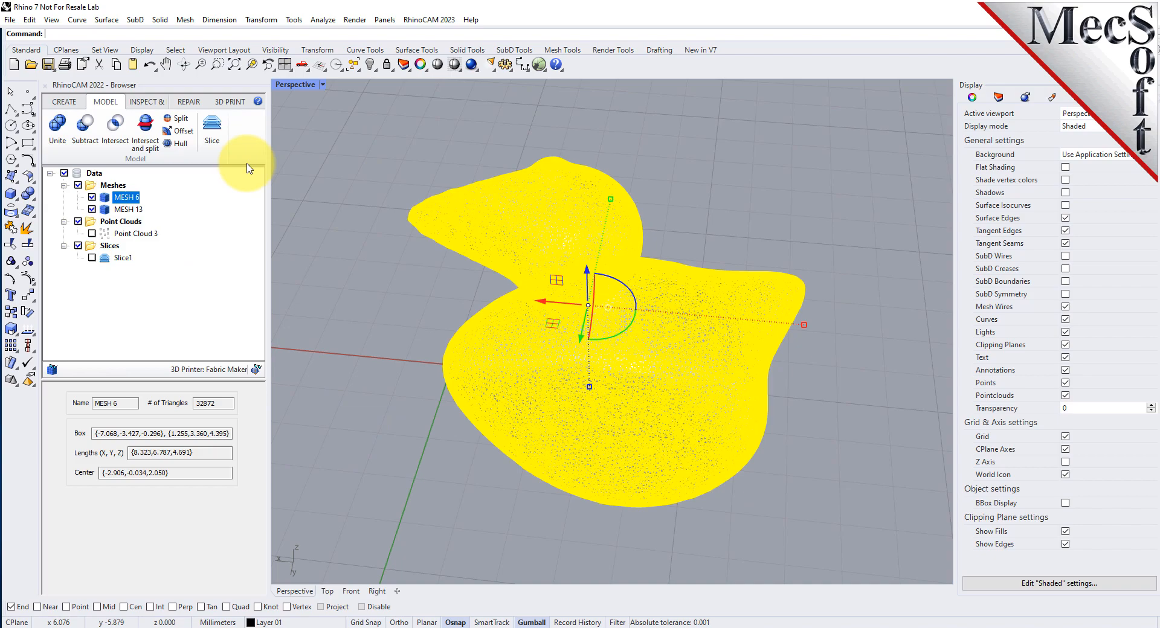
{"action": "left_click", "coordinate": [180, 120]}
{"action": "scroll", "coordinate": [401, 212], "scroll_direction": "up", "scroll_amount": 10}
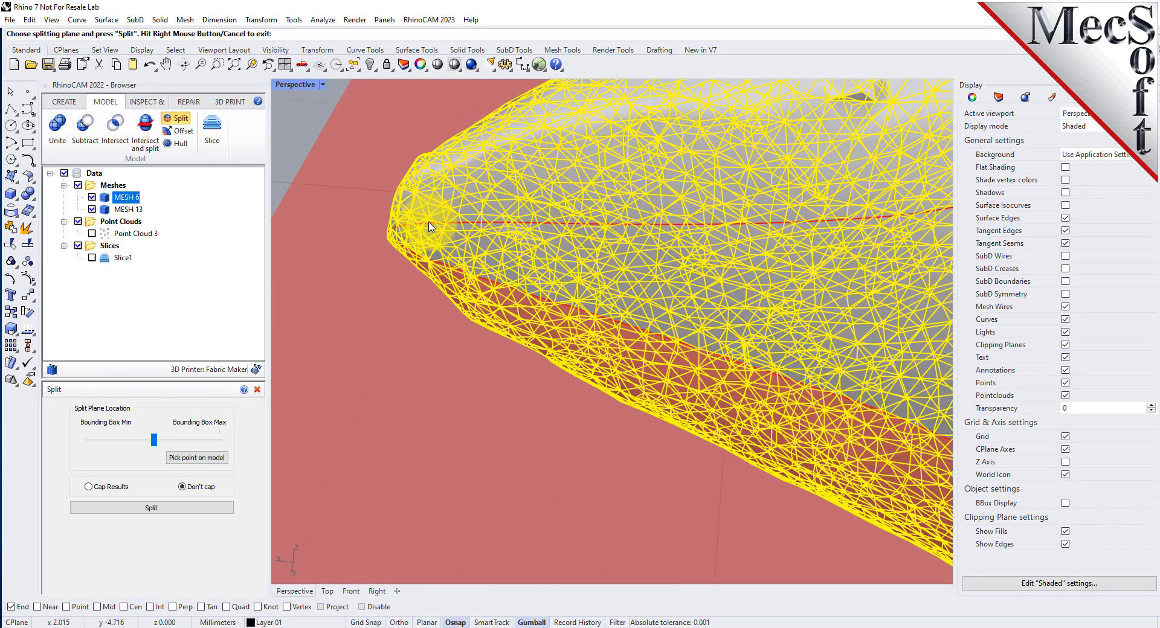
{"action": "left_click_drag", "start_coordinate": [154, 442], "coordinate": [158, 445]}
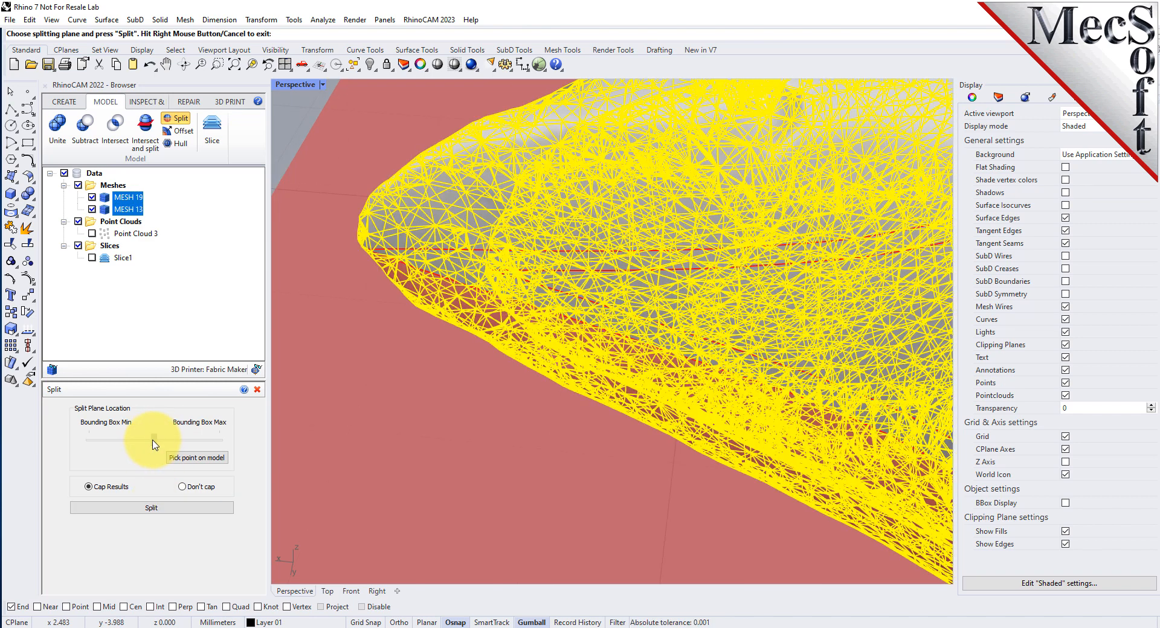
Step: Split both duck meshes along a horizontal plane through the beak tip with capped results, and select each resulting half
{"action": "mouse_move", "coordinate": [154, 446]}
{"action": "left_mouse_down"}
{"action": "mouse_move", "coordinate": [139, 445]}
{"action": "mouse_move", "coordinate": [157, 452]}
{"action": "left_mouse_up"}
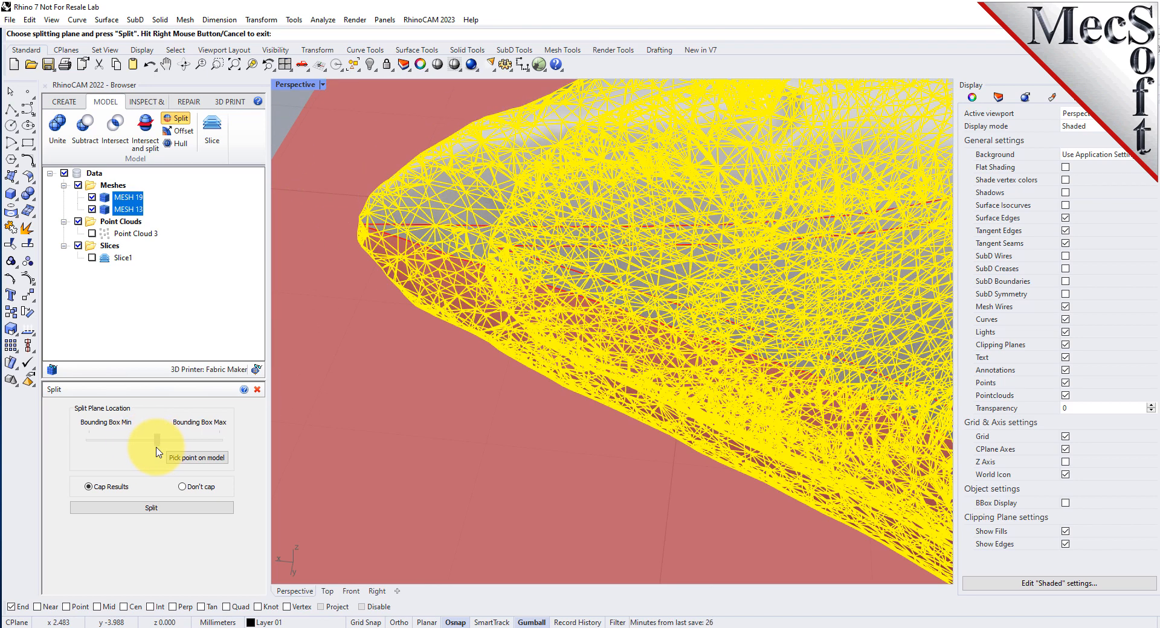
{"action": "left_click_drag", "start_coordinate": [157, 452], "coordinate": [157, 451]}
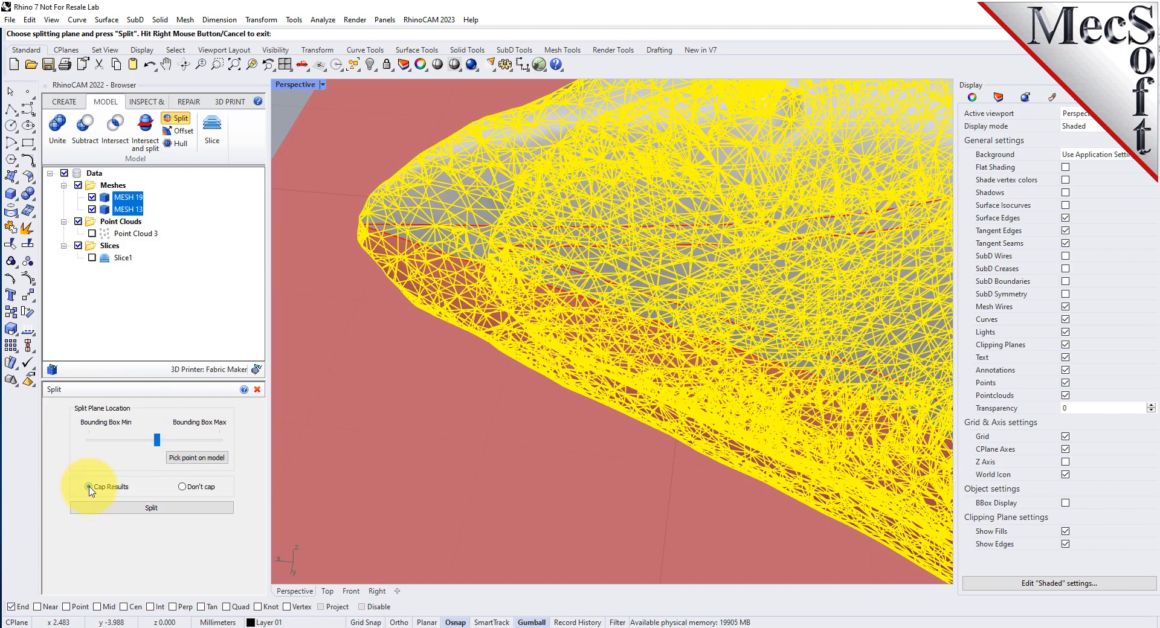
{"action": "scroll", "coordinate": [396, 320], "scroll_direction": "down", "scroll_amount": 6}
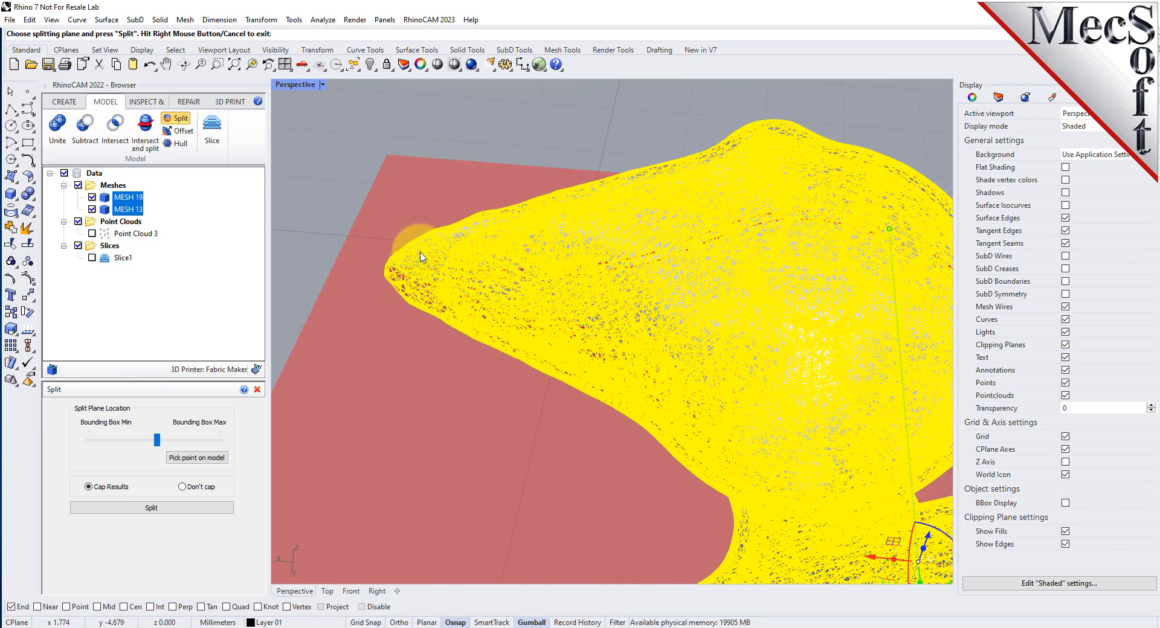
{"action": "scroll", "coordinate": [462, 224], "scroll_direction": "down", "scroll_amount": 2}
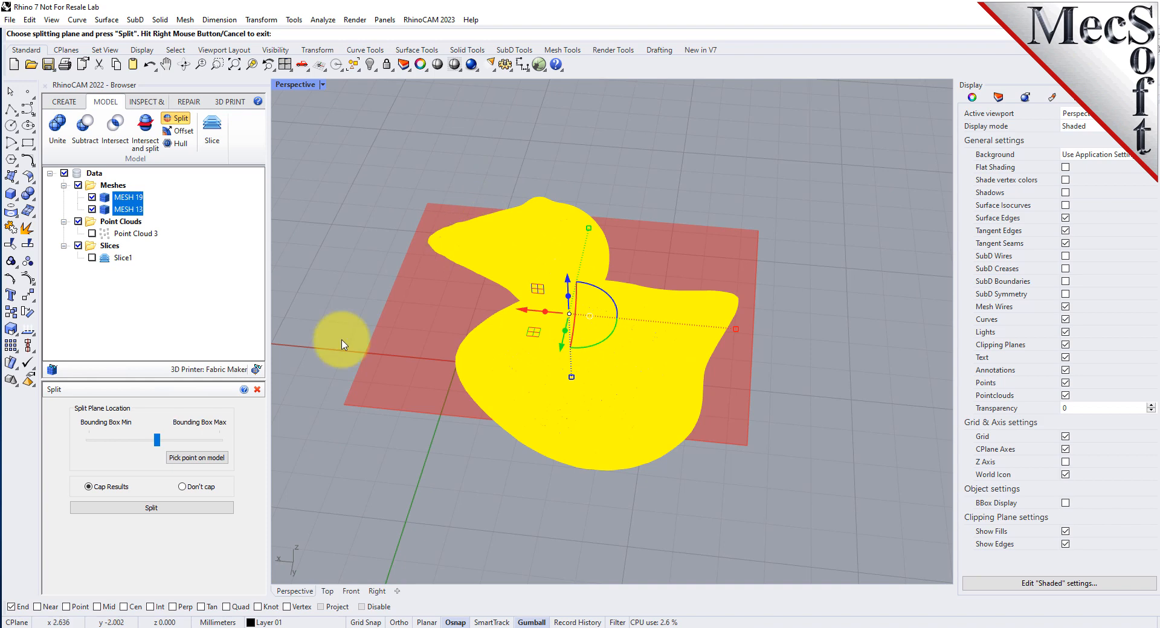
{"action": "left_click", "coordinate": [151, 508]}
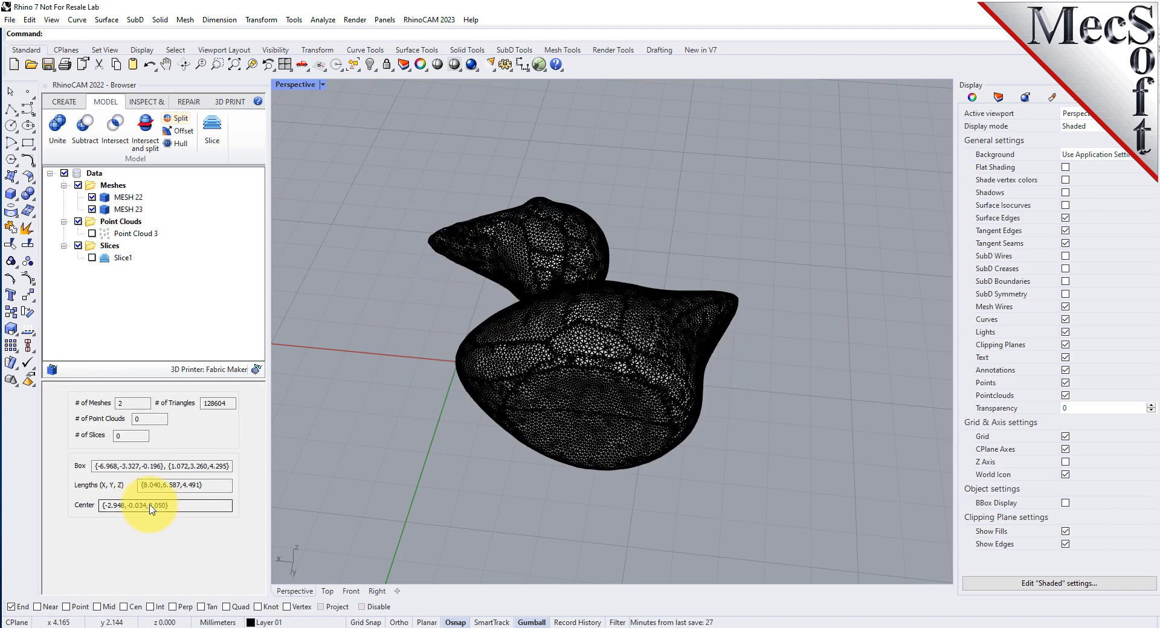
{"action": "left_click", "coordinate": [128, 197]}
{"action": "left_click", "coordinate": [128, 209]}
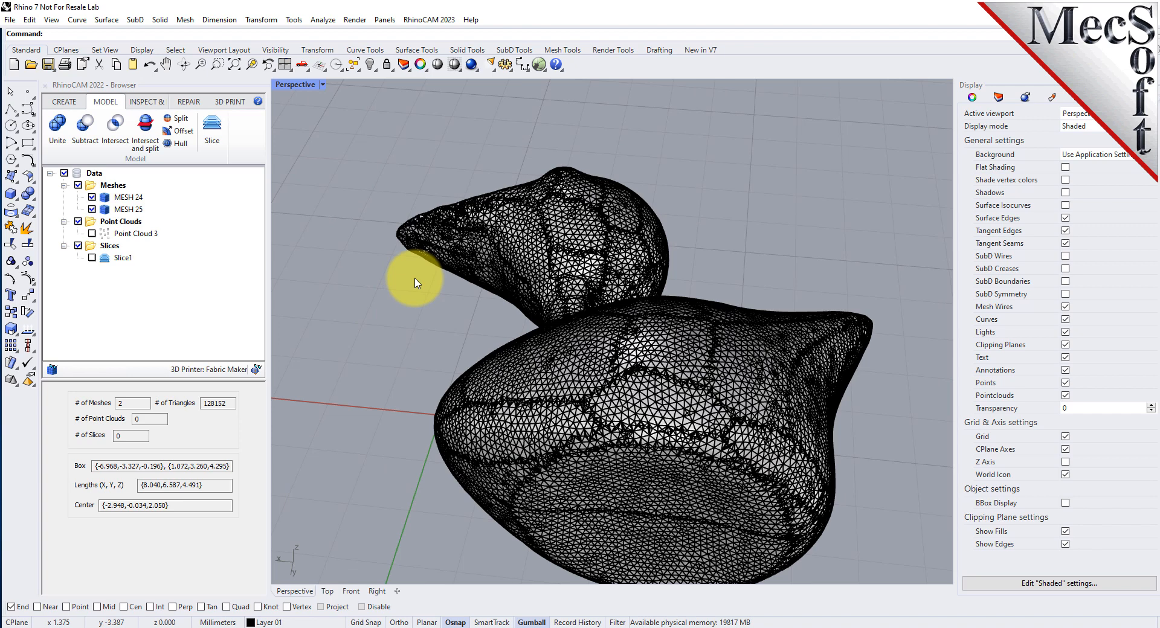
Step: Hide the upper half of the duck, turn off the mesh wires display, and inspect the hollow lower half
{"action": "left_click", "coordinate": [92, 198]}
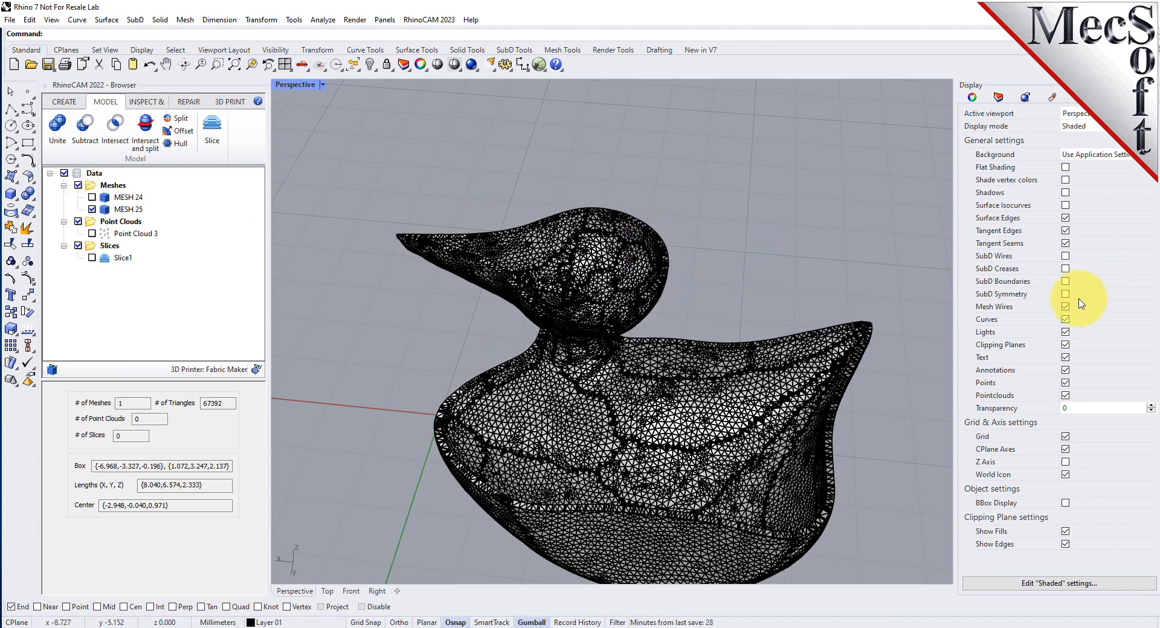
{"action": "left_click", "coordinate": [1066, 308]}
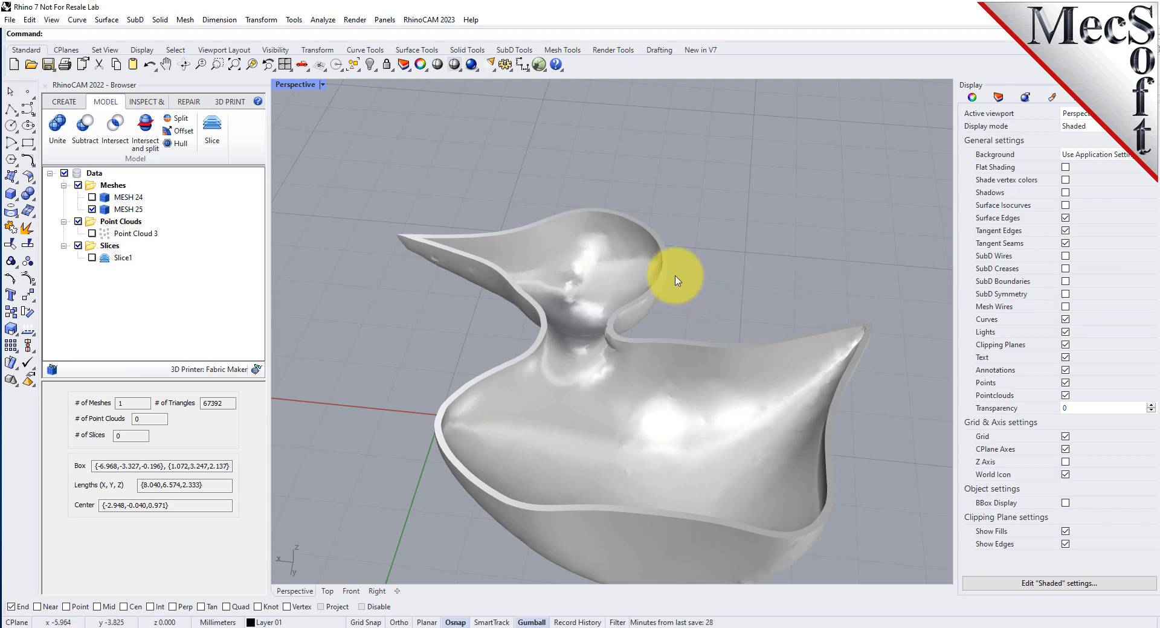
{"action": "right_click_drag", "start_coordinate": [536, 176], "coordinate": [754, 240]}
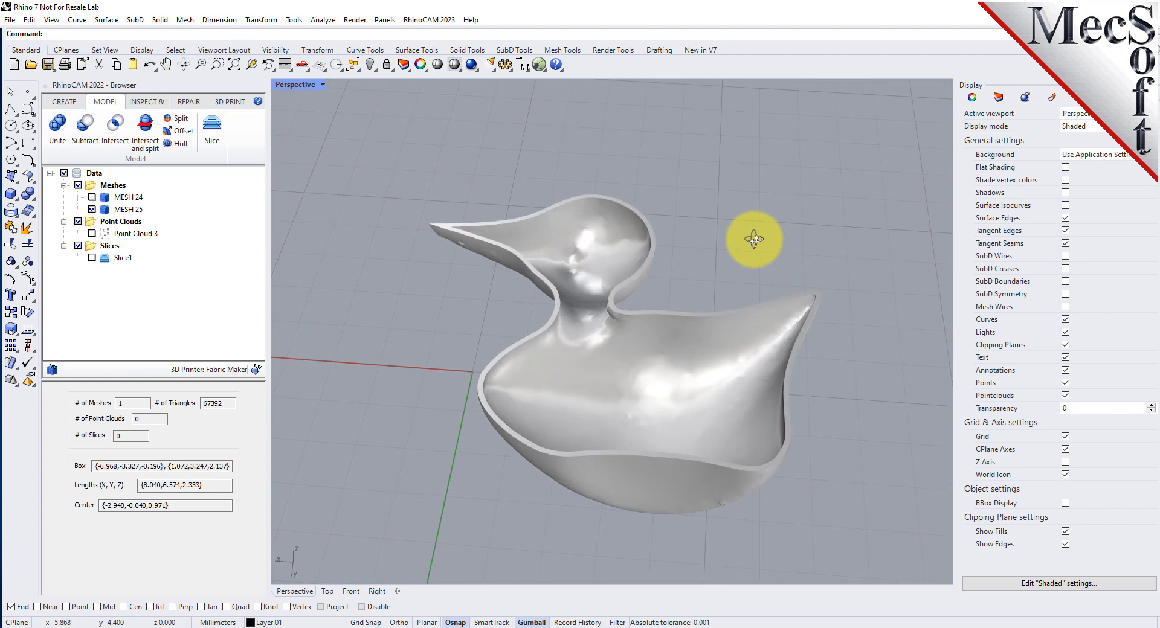